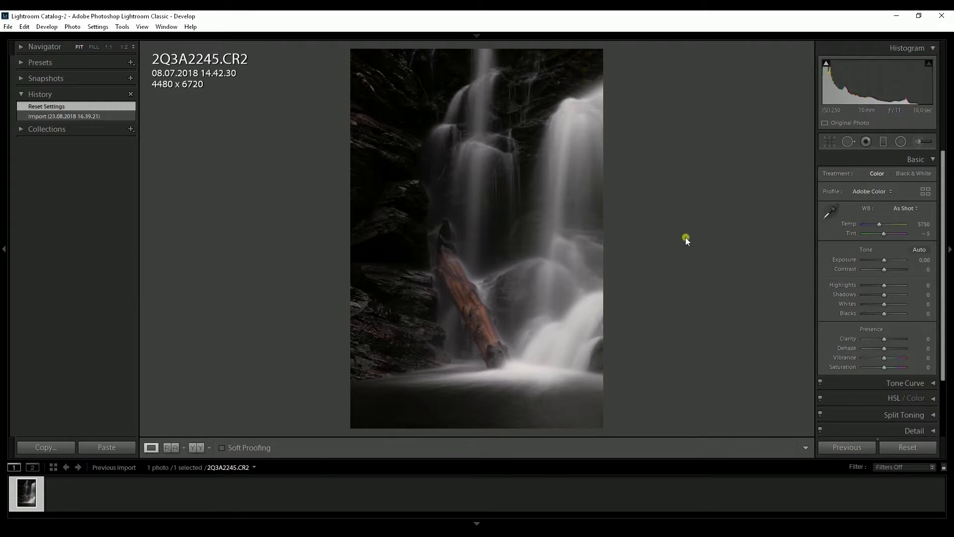
Crop the photo to a 4 x 3 aspect ratio at 3864 x 5152, reframing it around the log and waterfalls
click(828, 142)
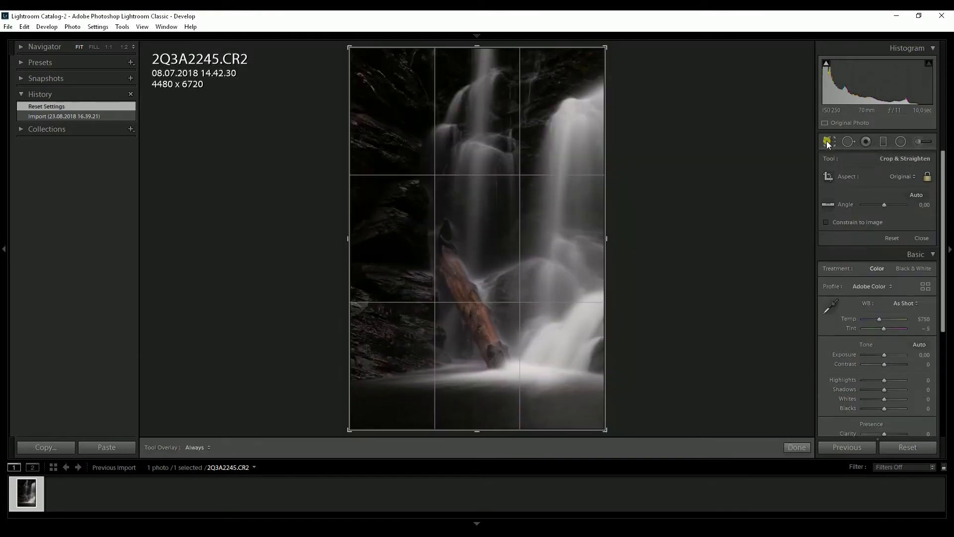
click(903, 177)
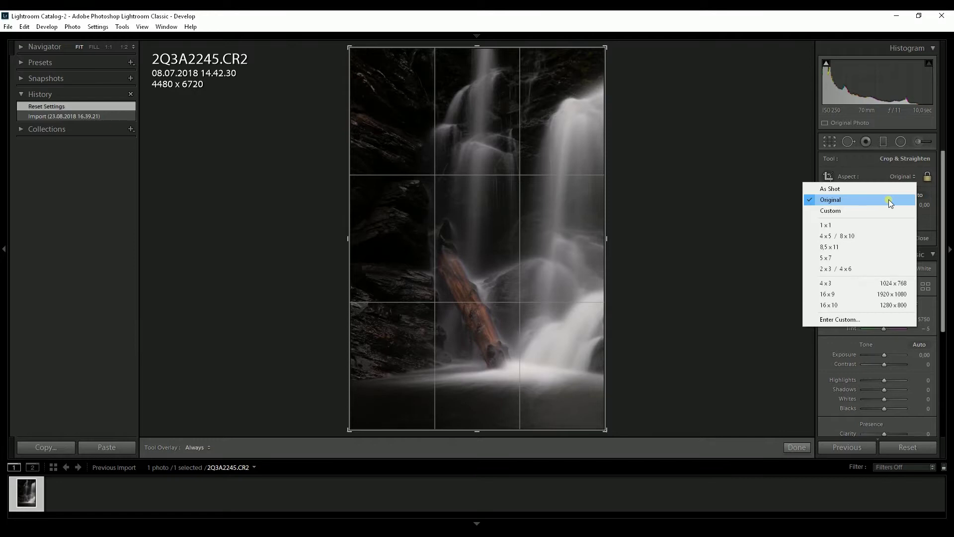
click(854, 284)
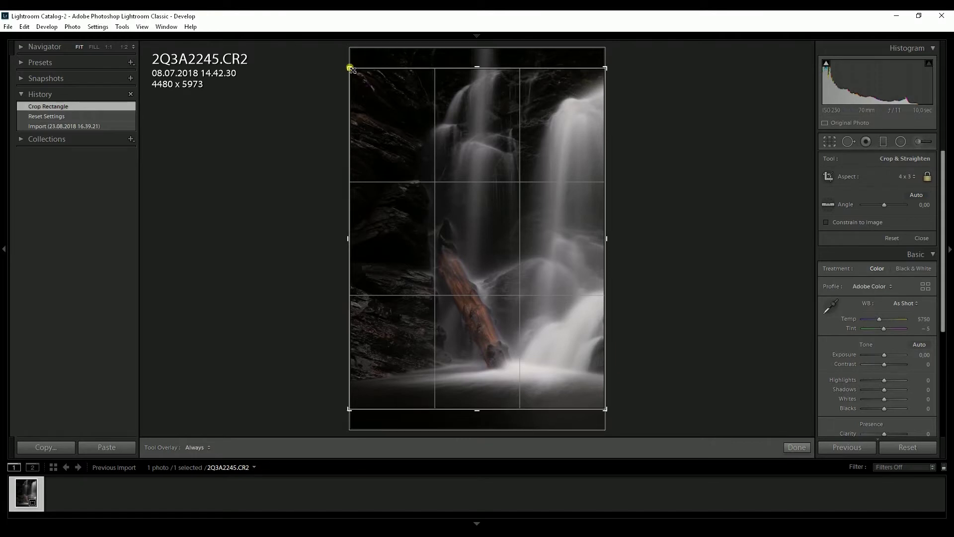
drag(349, 68, 363, 82)
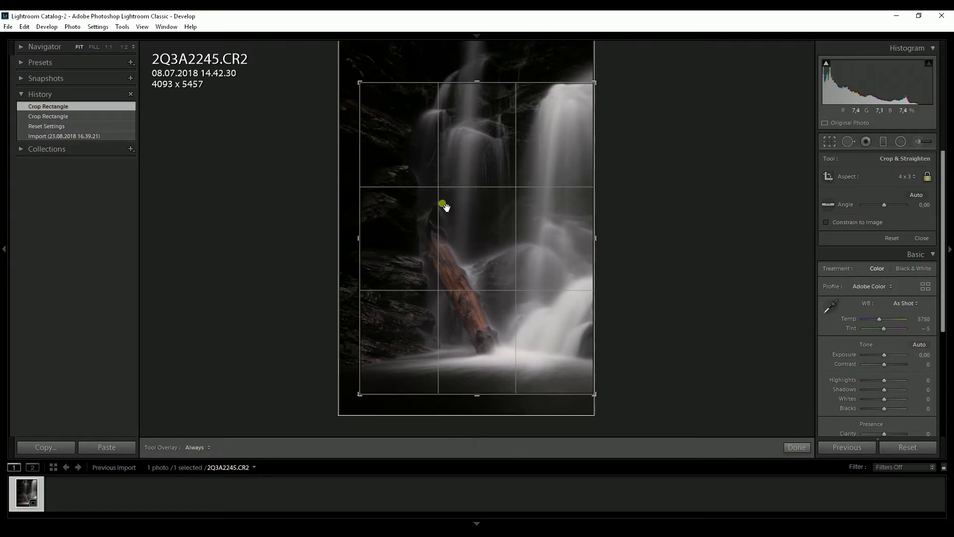
drag(488, 256, 492, 250)
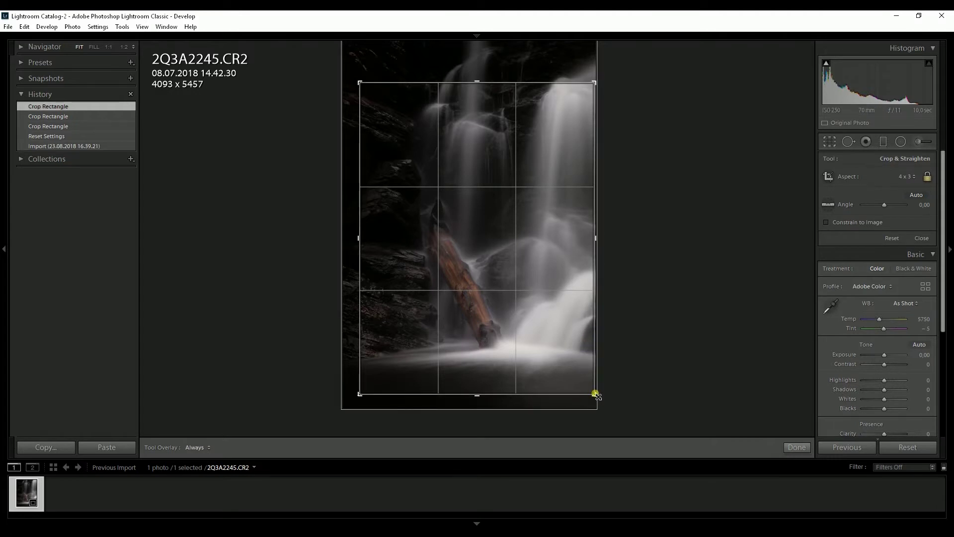
drag(595, 394, 589, 389)
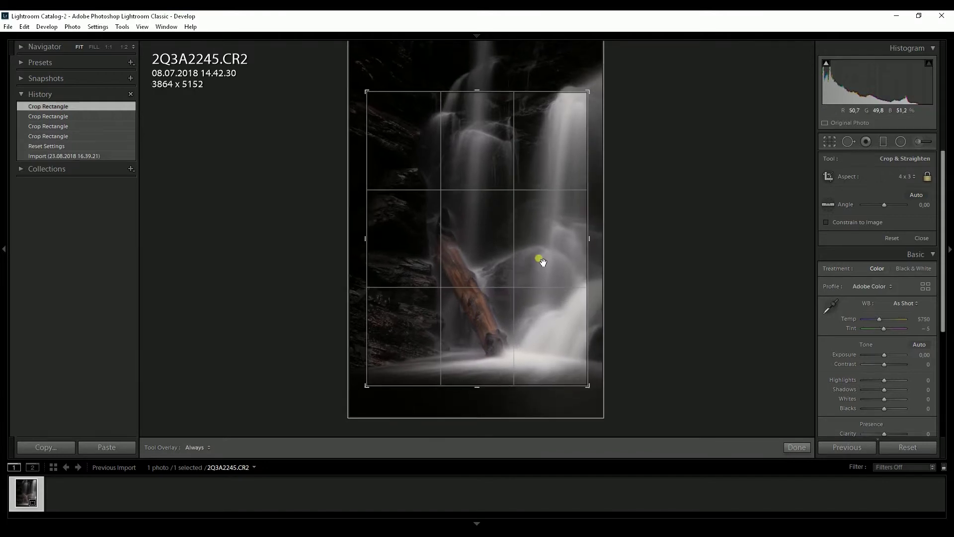
drag(524, 273, 528, 265)
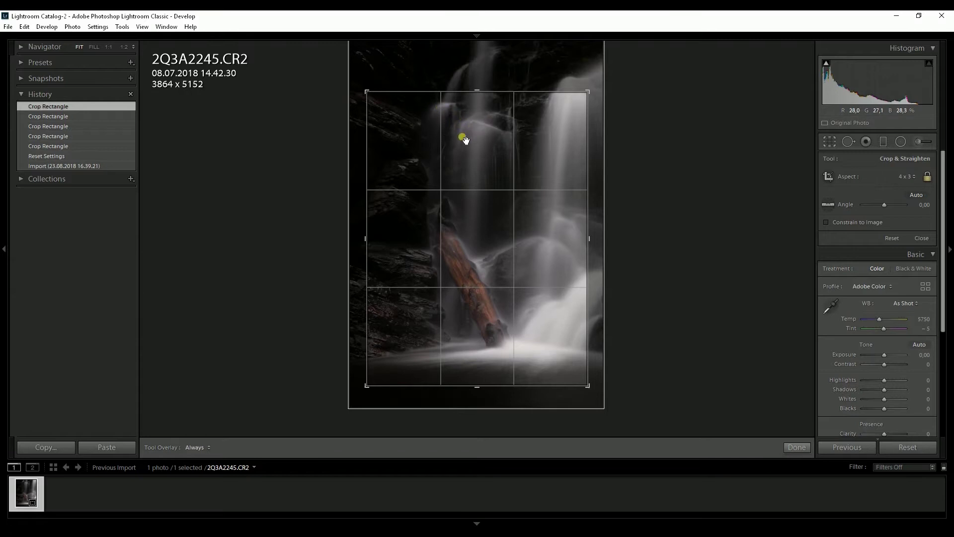
drag(466, 140, 469, 150)
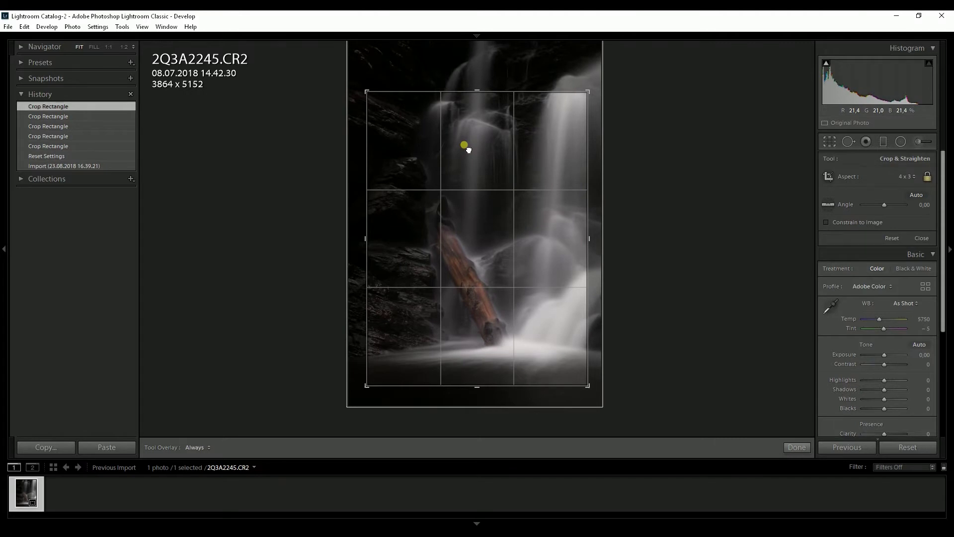
drag(468, 149, 466, 149)
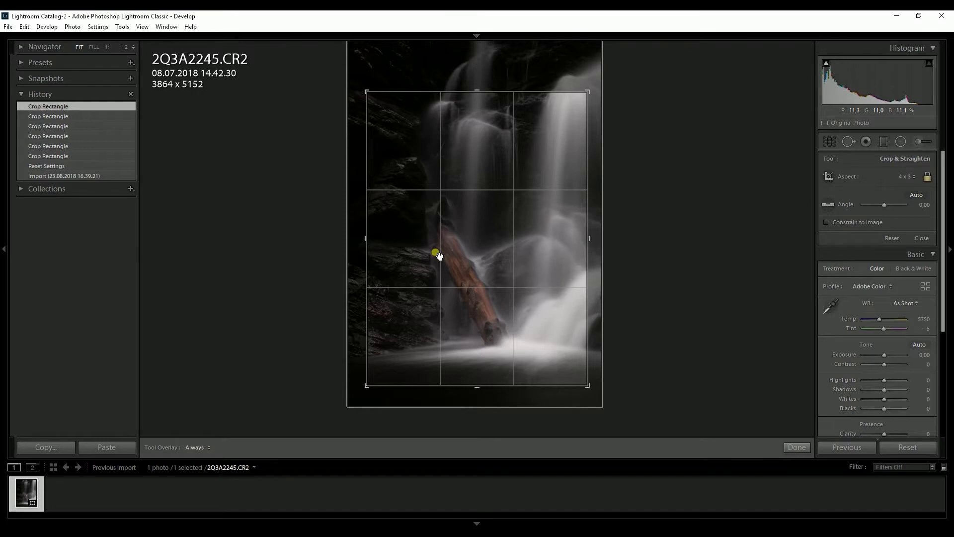
key(Return)
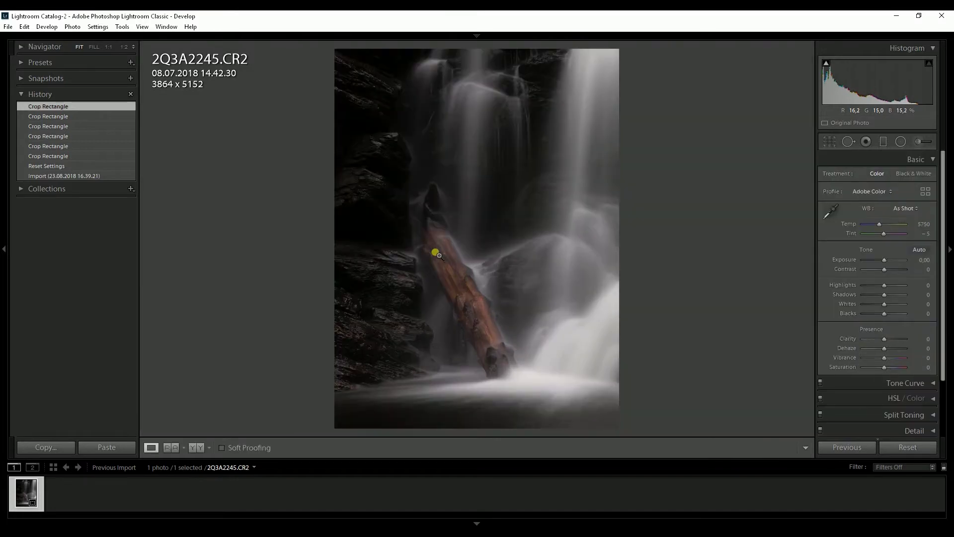
Set the Blue Primary saturation to +100 in the camera calibration
click(932, 159)
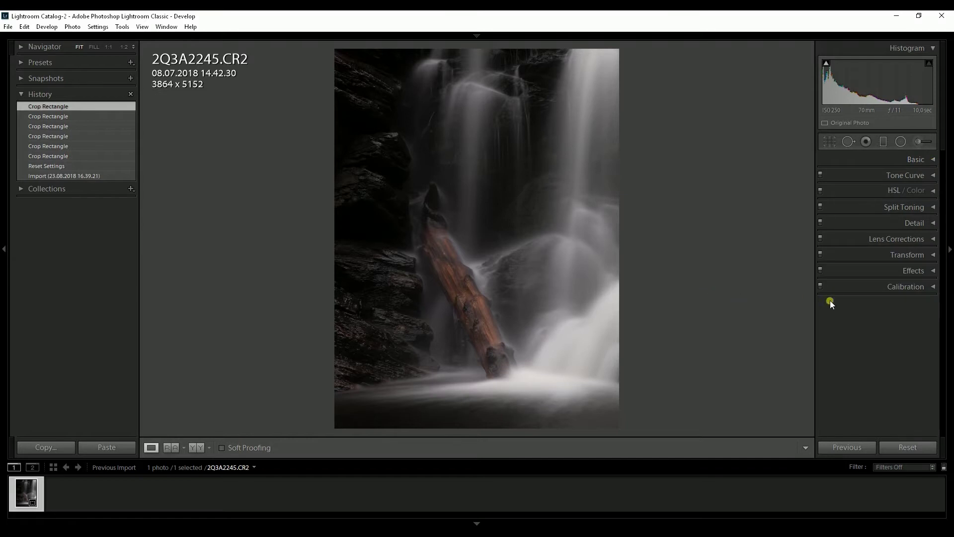
click(932, 287)
drag(943, 349, 943, 362)
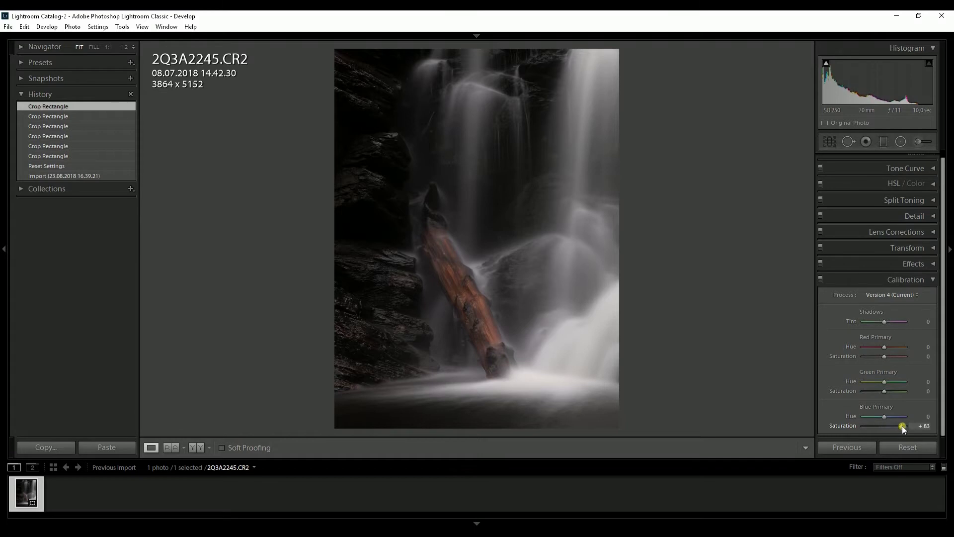
drag(911, 426, 913, 426)
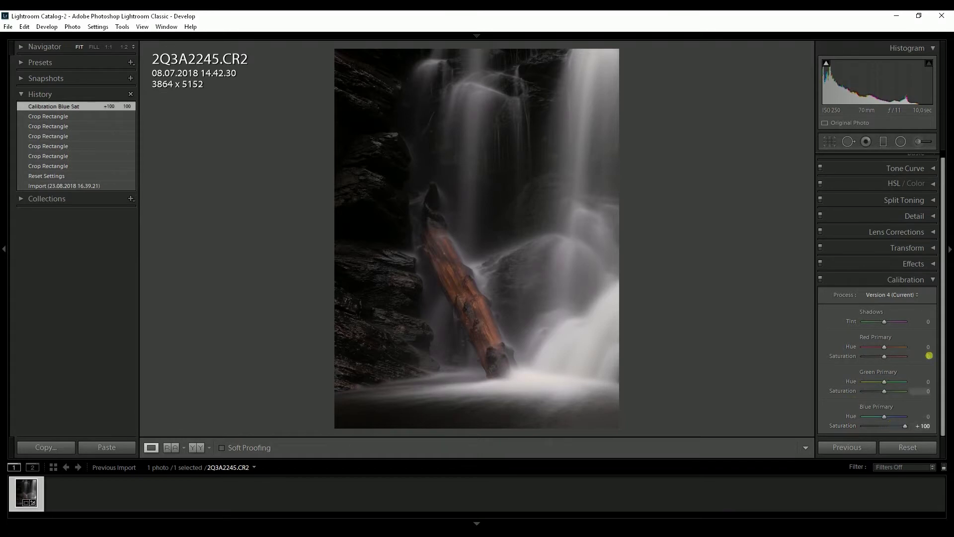
click(933, 281)
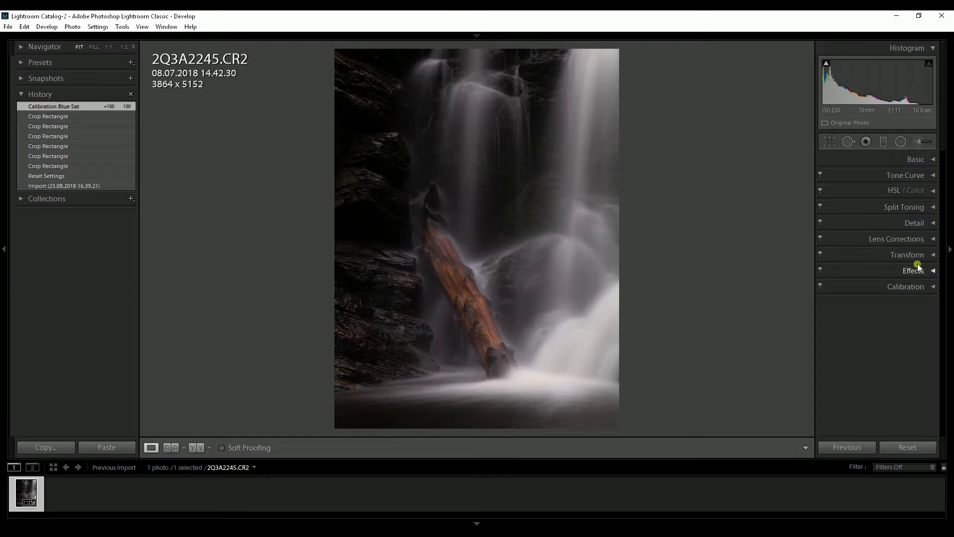
Enable Remove Chromatic Aberration, and compare the photo with lens profile corrections on and off, leaving them disabled
click(932, 241)
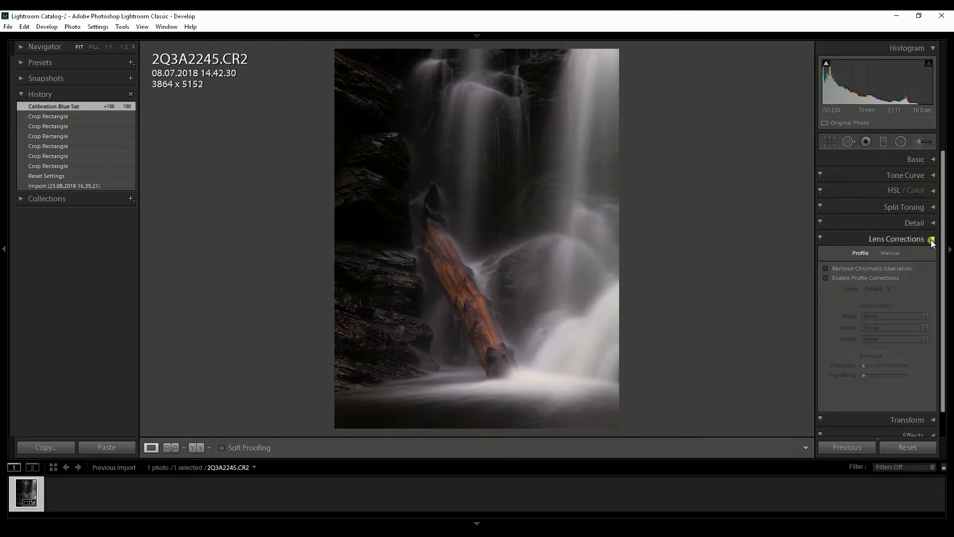
click(826, 268)
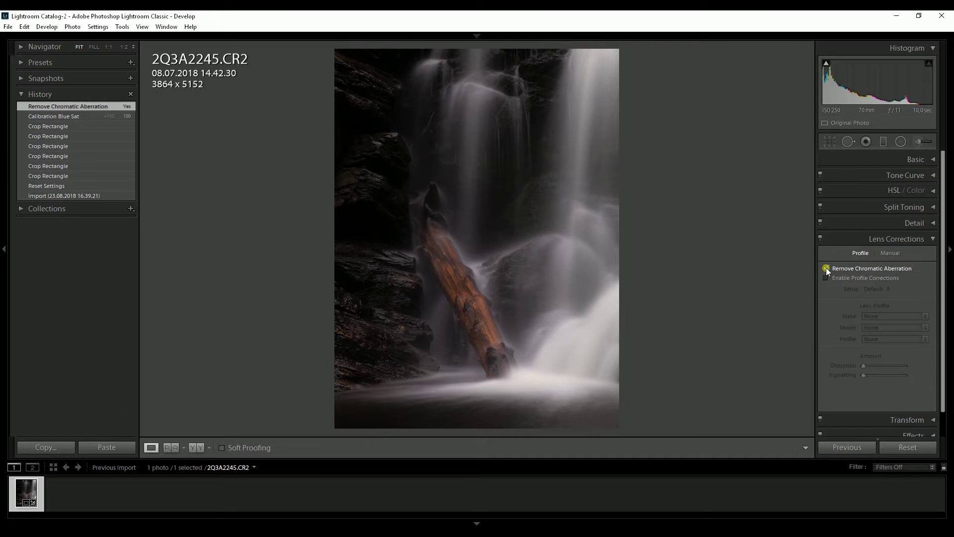
double_click(826, 277)
click(826, 277)
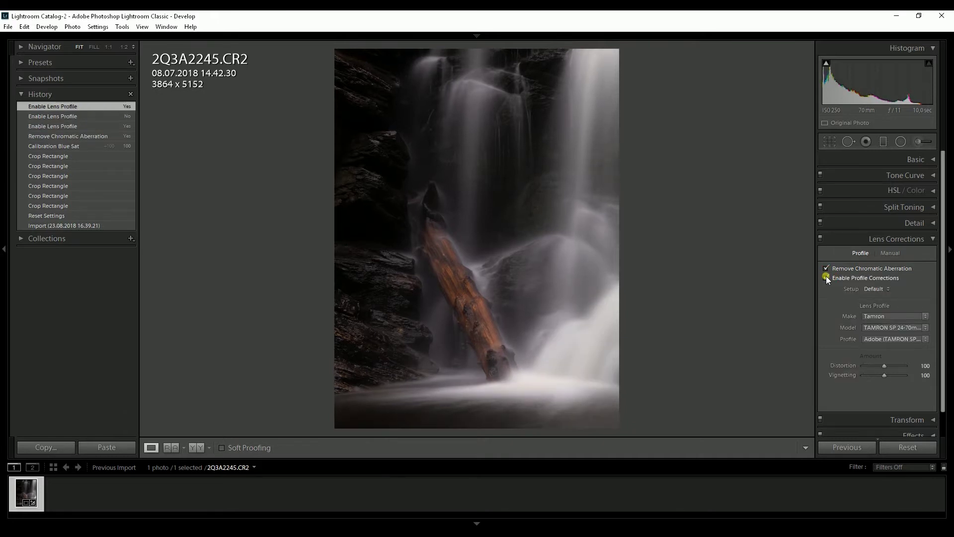
click(825, 276)
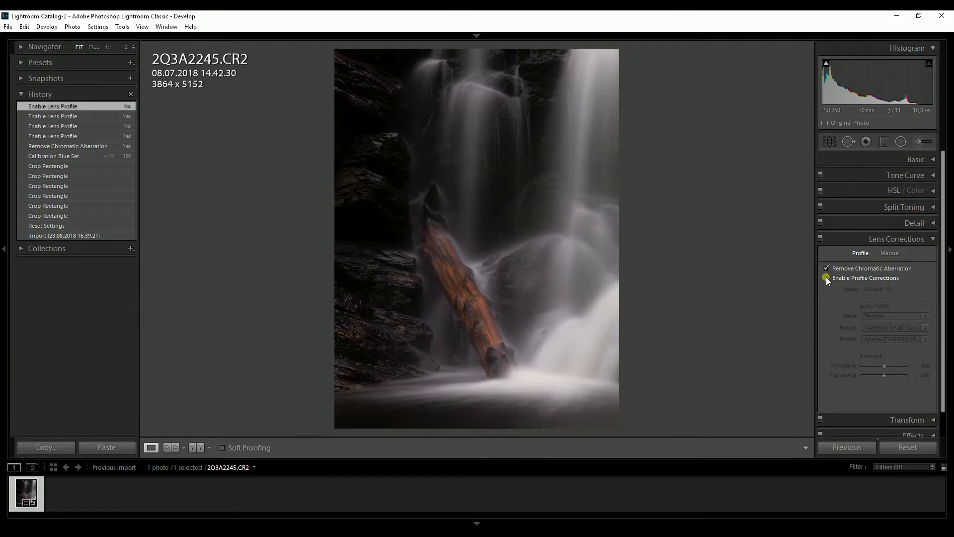
click(825, 276)
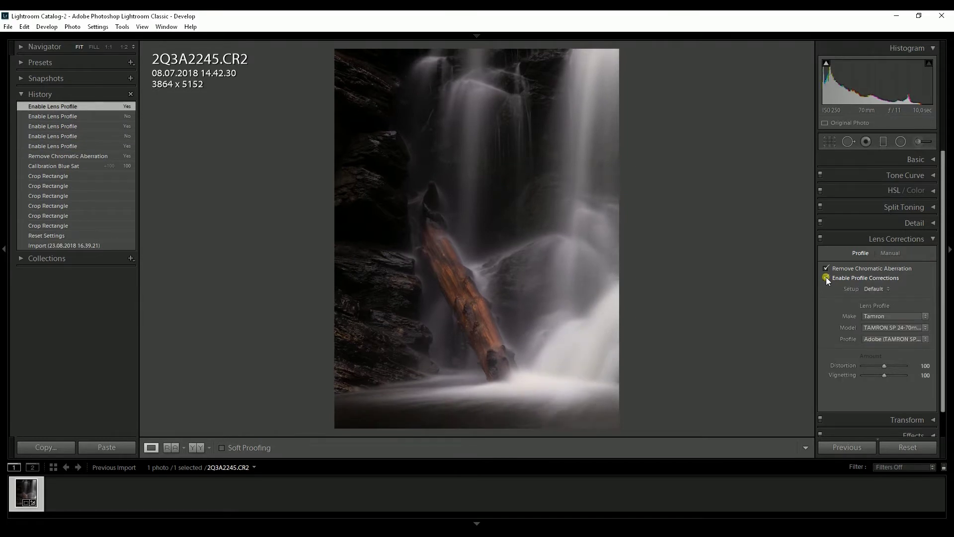
click(825, 276)
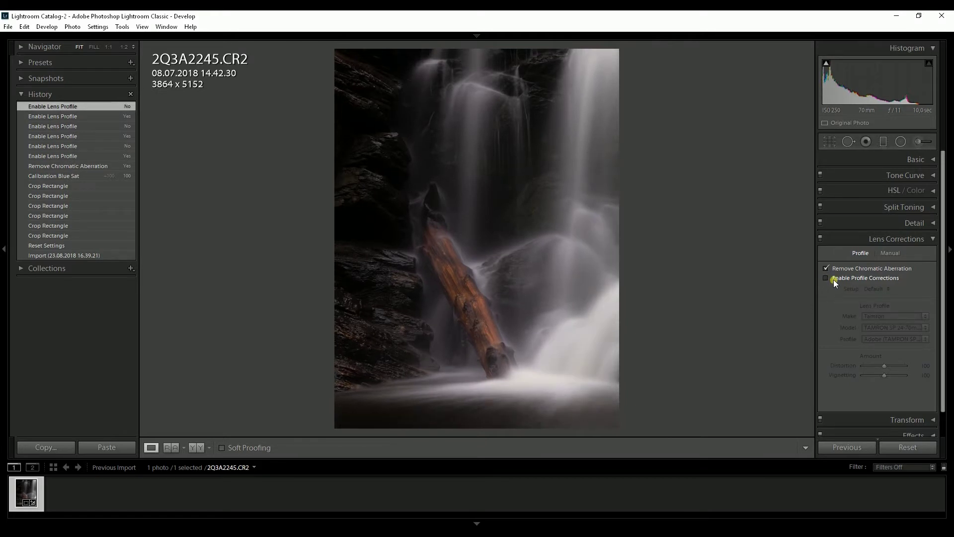
click(932, 239)
Set sharpening to amount 50, radius 0.5 and detail 100, with luminance noise reduction at 13
click(932, 224)
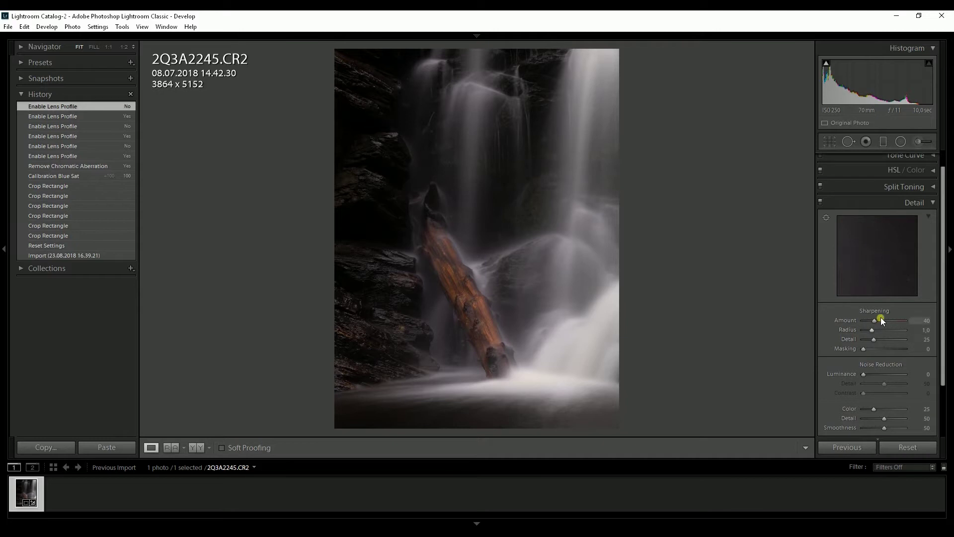
drag(876, 320, 863, 329)
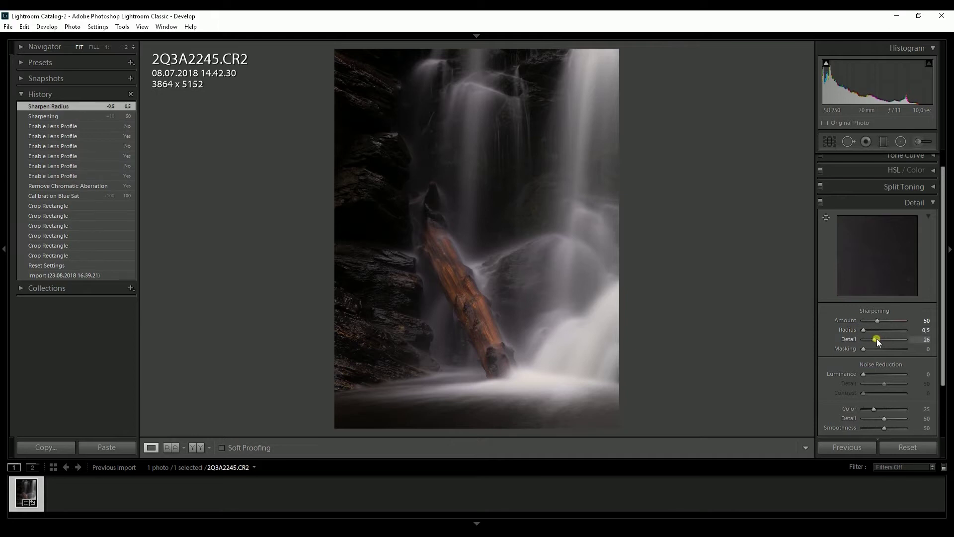
drag(918, 339, 918, 339)
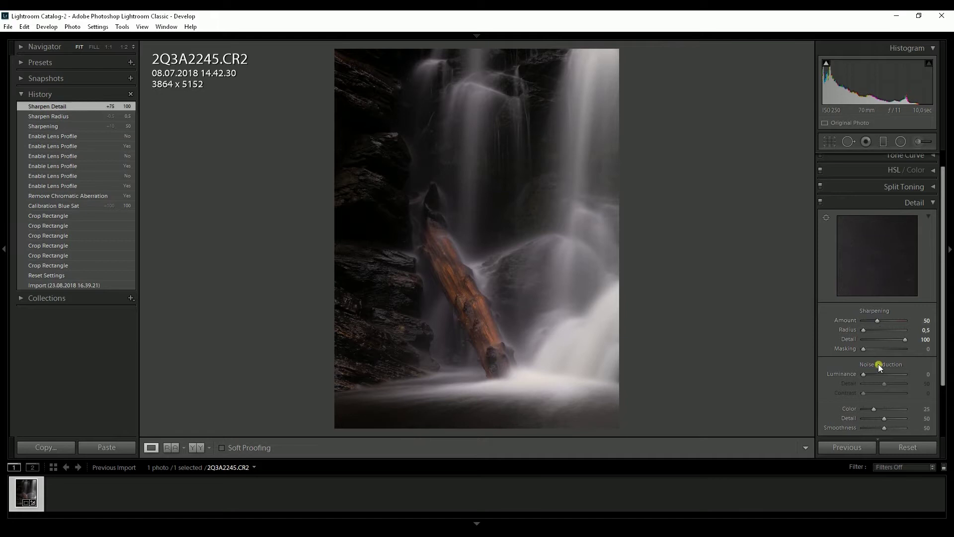
drag(864, 373, 867, 374)
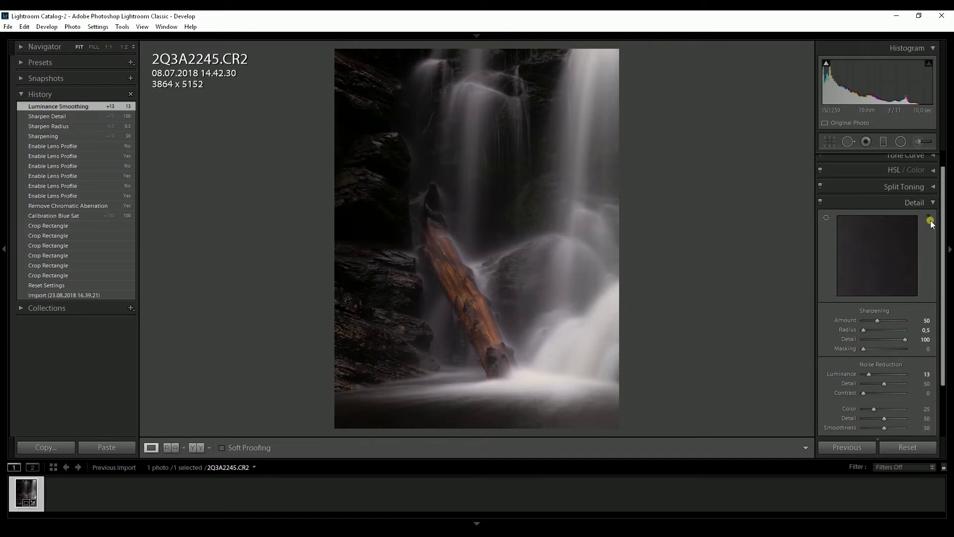
click(933, 203)
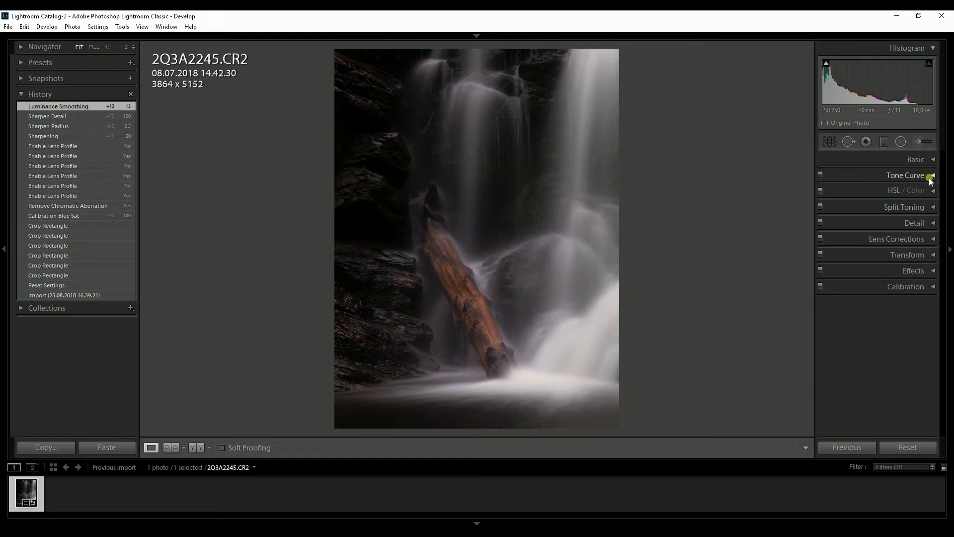
Cool the white balance by setting the temperature to 4143 and the tint to -11
click(931, 161)
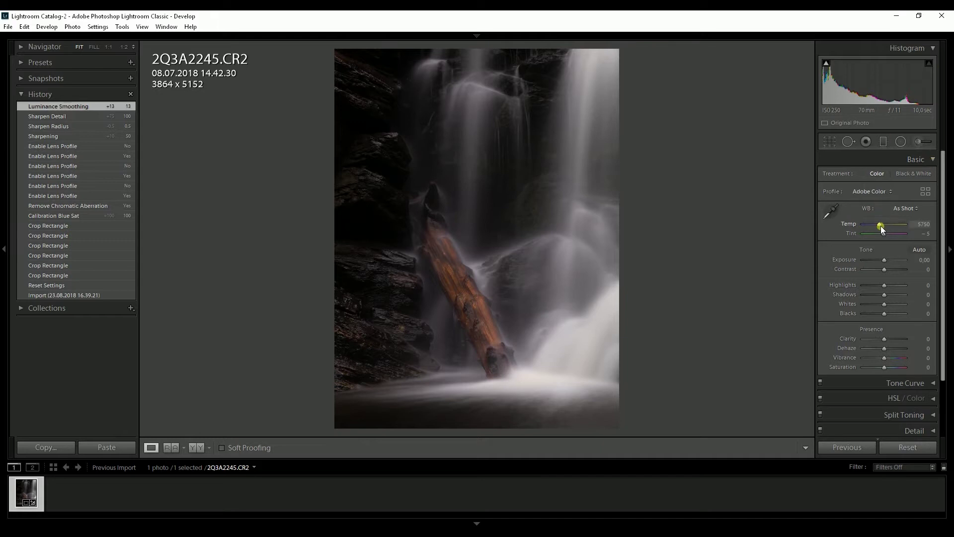
drag(880, 225, 873, 222)
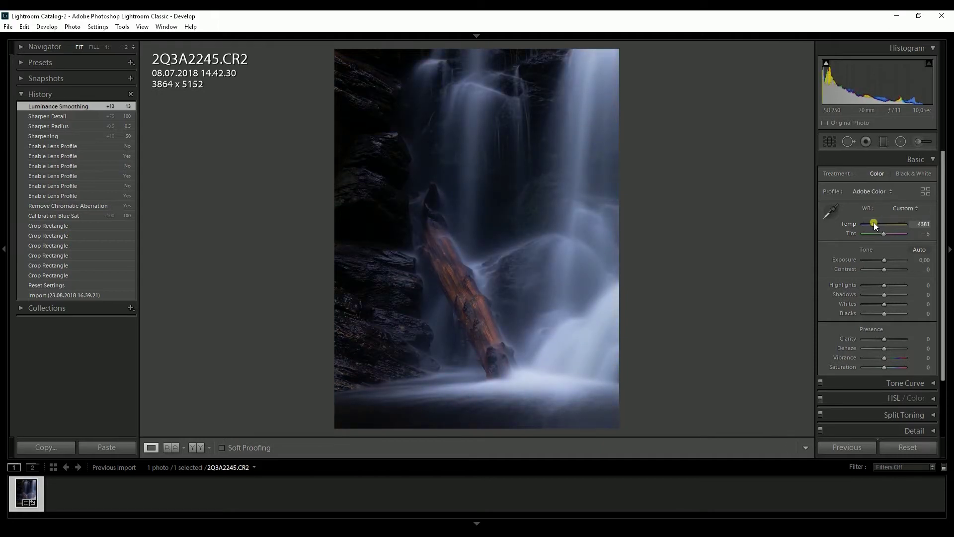
drag(874, 223, 873, 222)
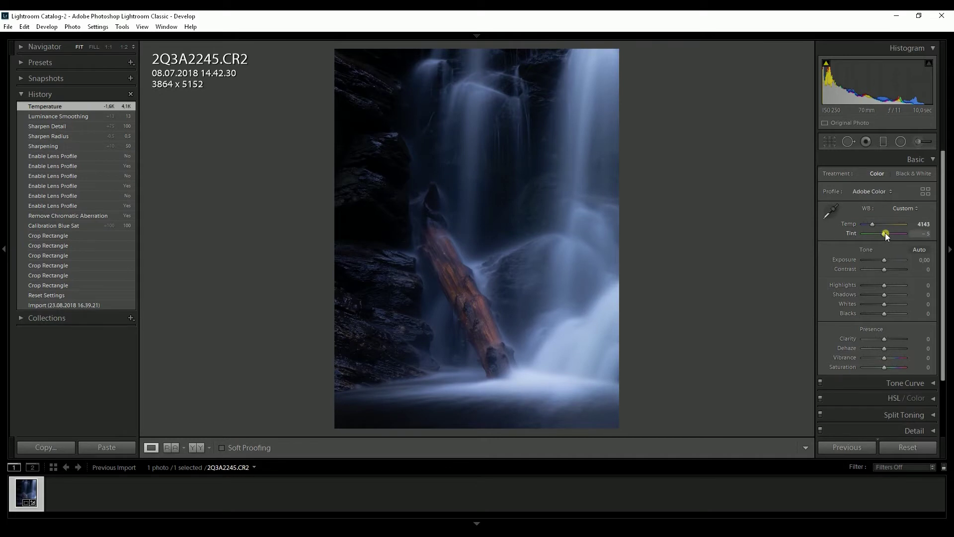
drag(887, 235, 885, 236)
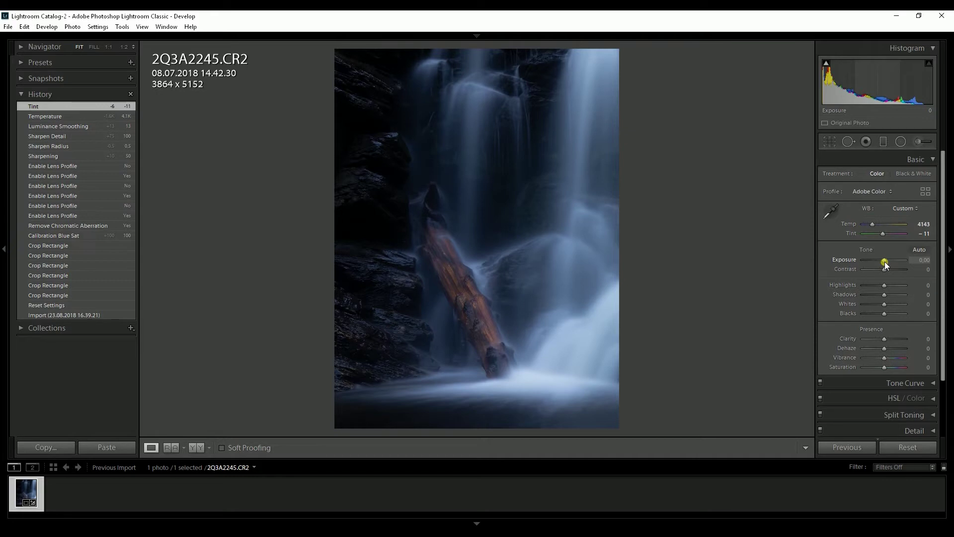
Set the tone values to exposure -0.12, contrast +10, highlights -79, shadows +21, whites +7 and blacks -10
drag(885, 261, 883, 262)
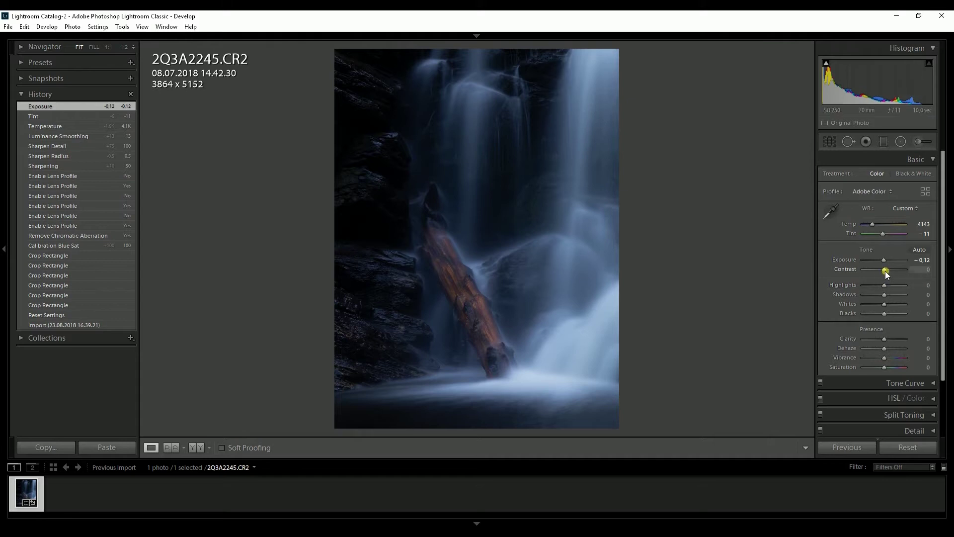
drag(885, 270, 887, 270)
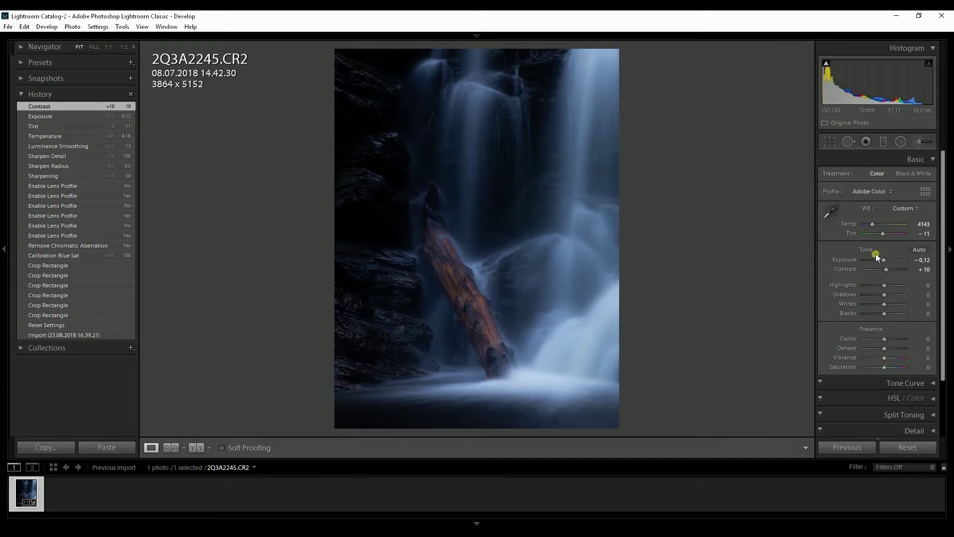
drag(880, 282, 870, 281)
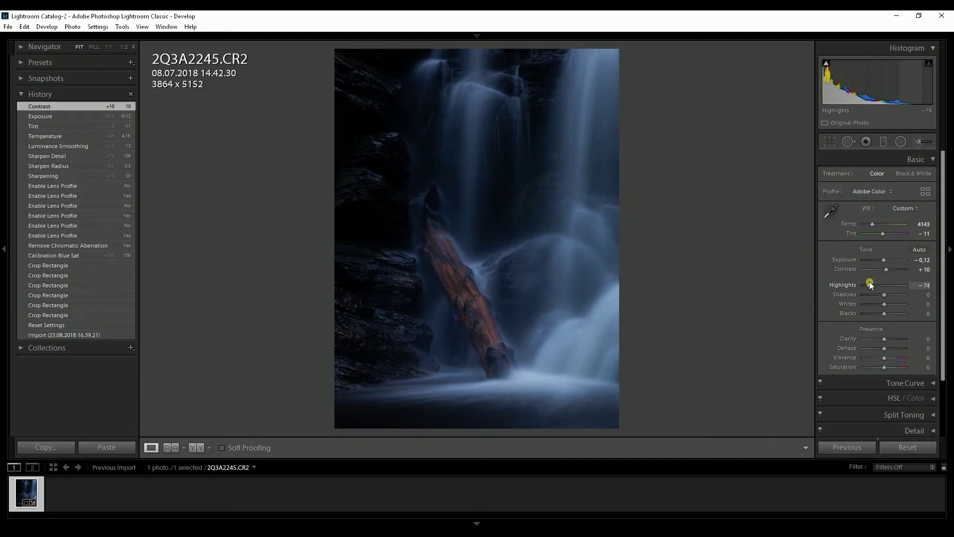
drag(869, 284, 869, 284)
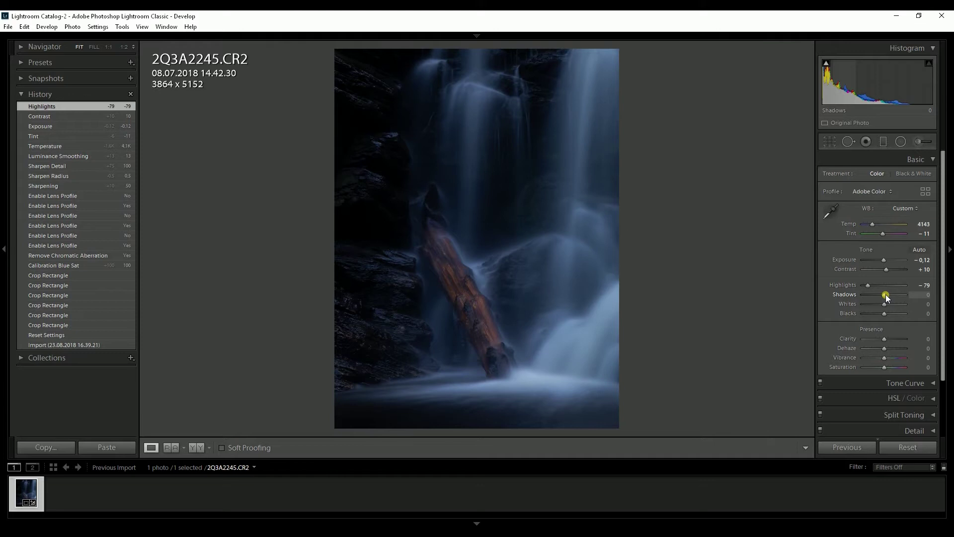
drag(886, 294, 890, 301)
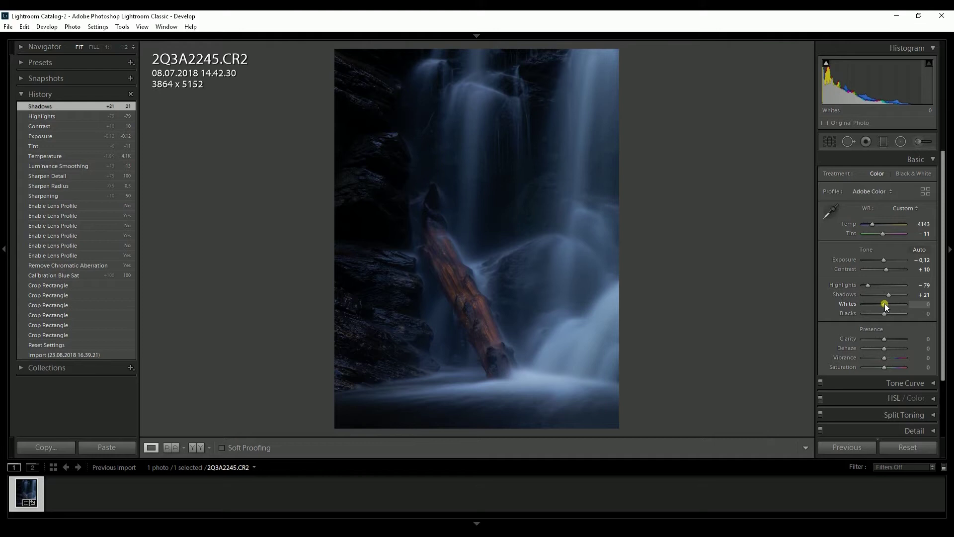
drag(885, 303, 881, 311)
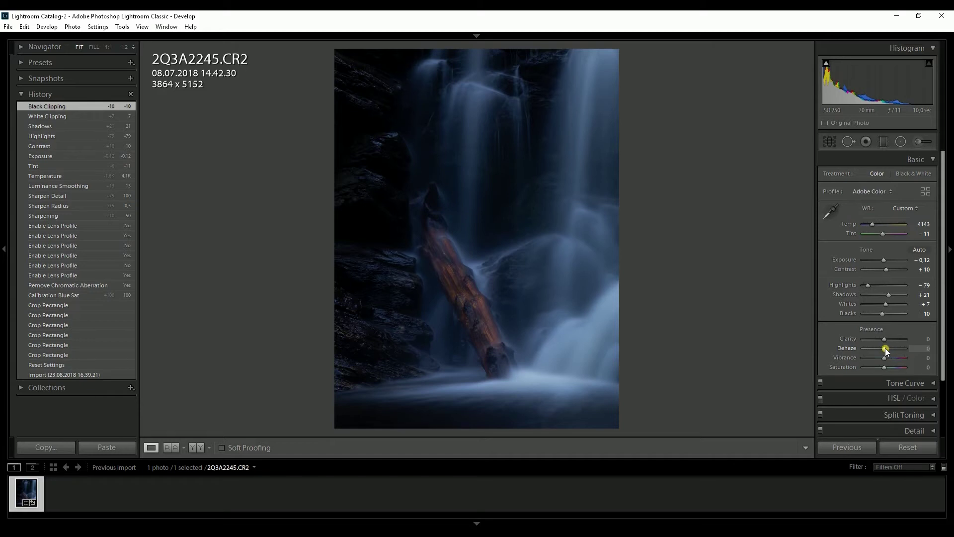
Set dehaze to -14, vibrance to +5 and saturation to +2, and raise the overall exposure to +0.18
drag(885, 348, 881, 347)
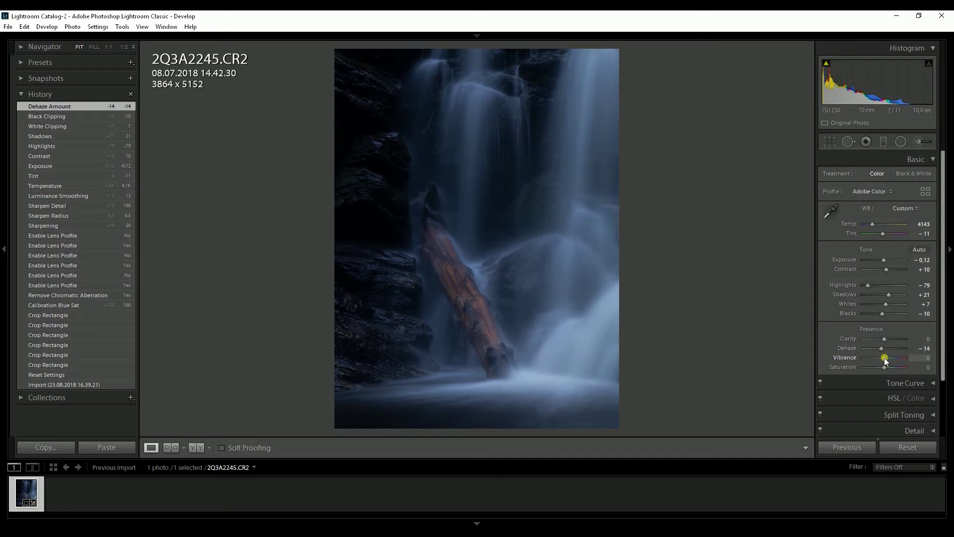
drag(885, 358, 884, 365)
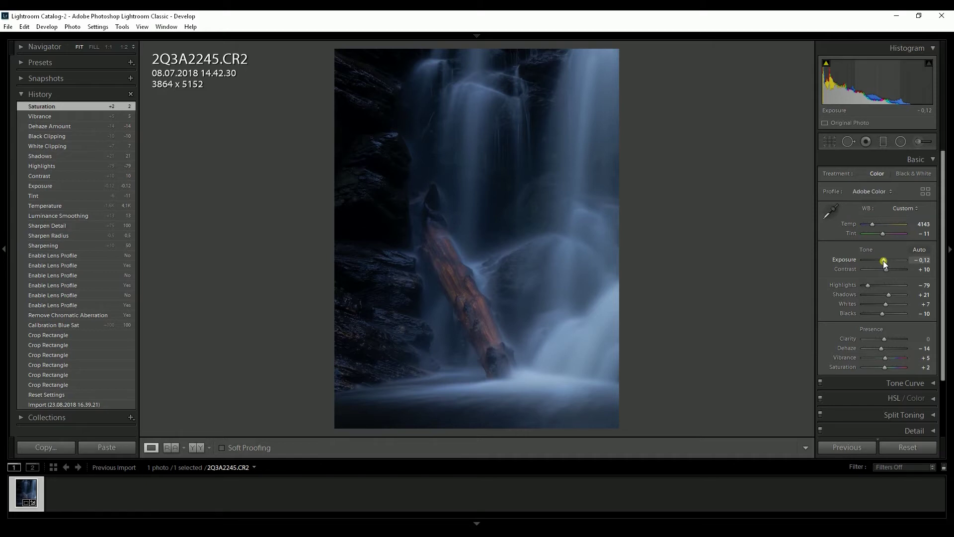
scroll(884, 261, up, 5)
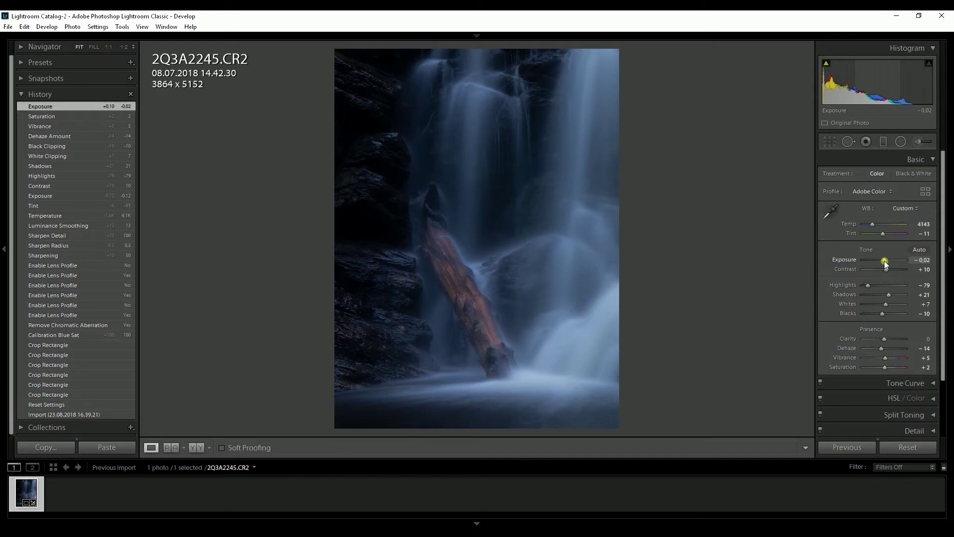
key(Up)
key(Up)
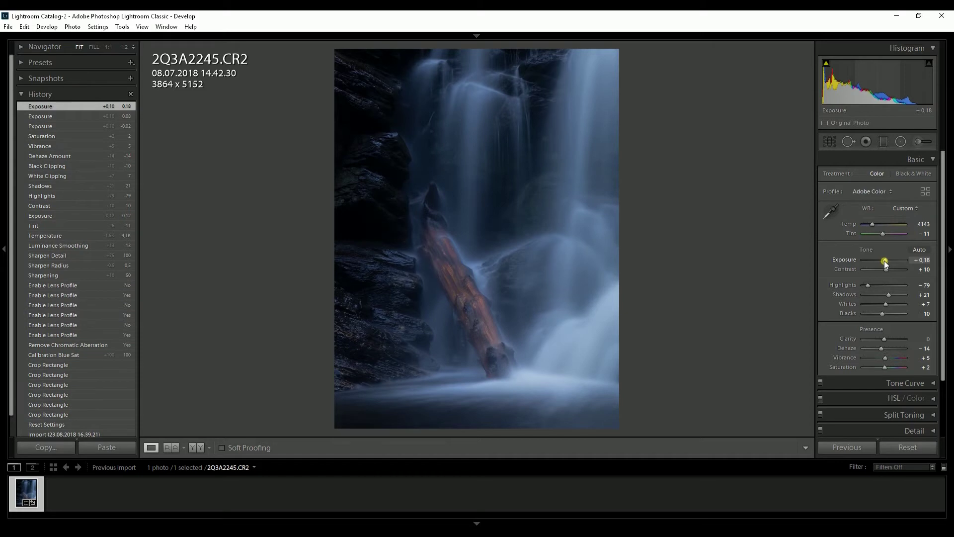
key(Up)
key(Down)
click(934, 159)
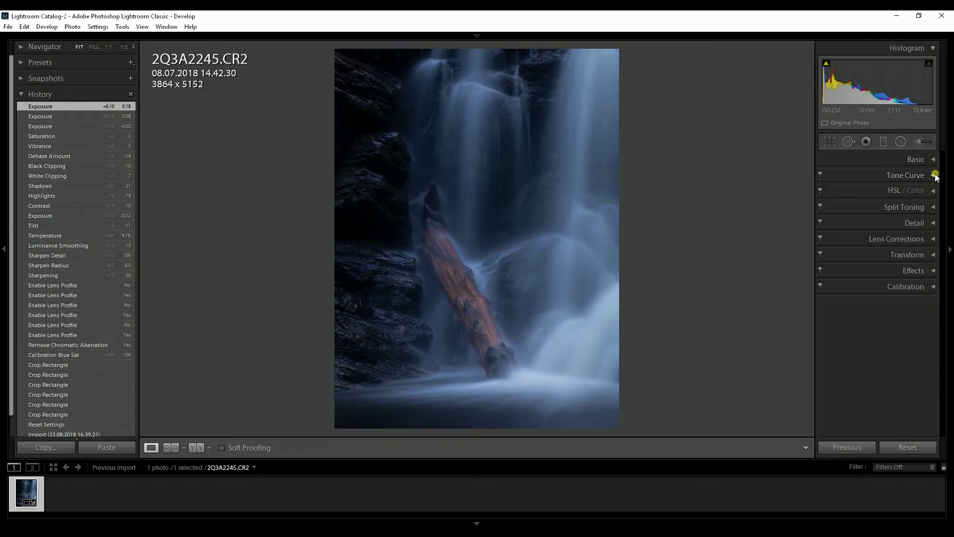
Add a shadow point and a highlight point to the RGB tone curve, and lift its black point slightly for faded blacks
click(934, 176)
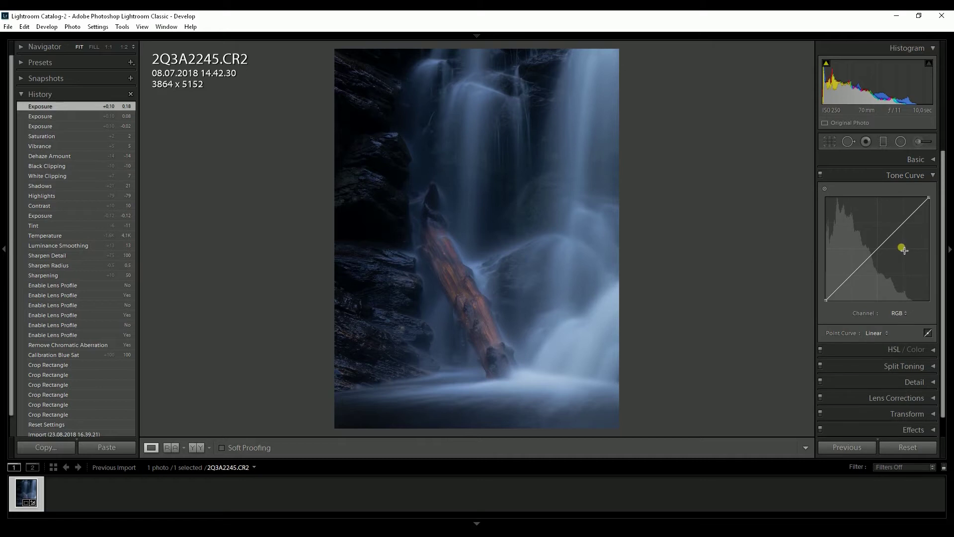
click(852, 276)
click(899, 228)
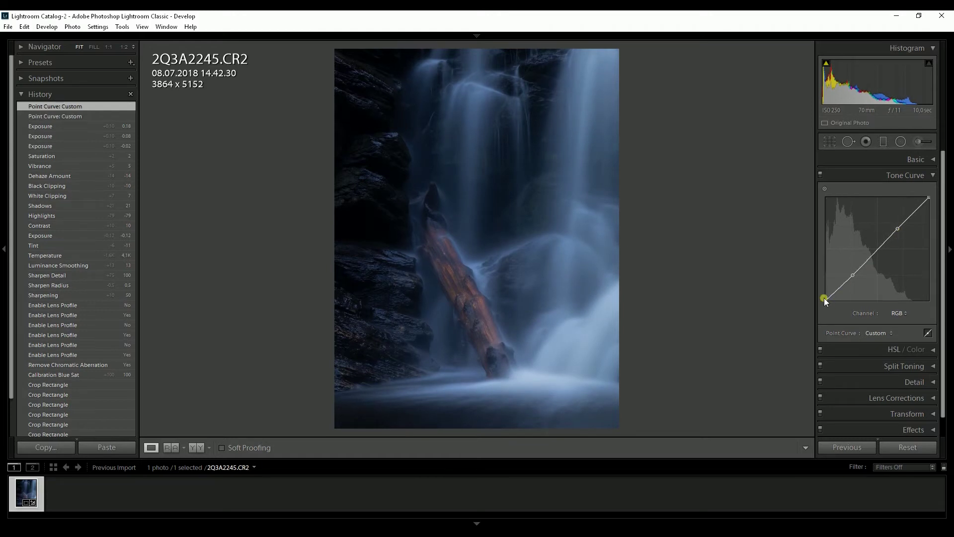
drag(827, 304, 825, 300)
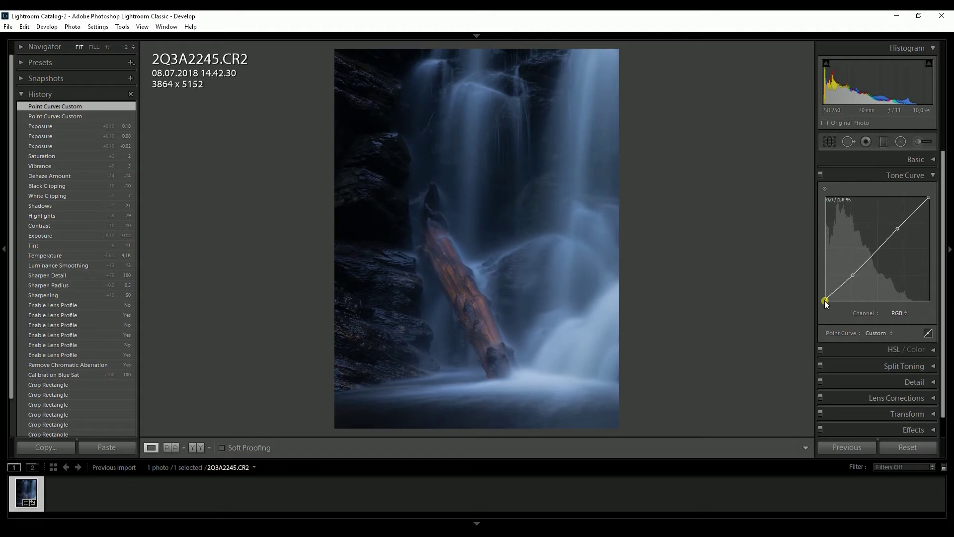
drag(823, 303, 816, 304)
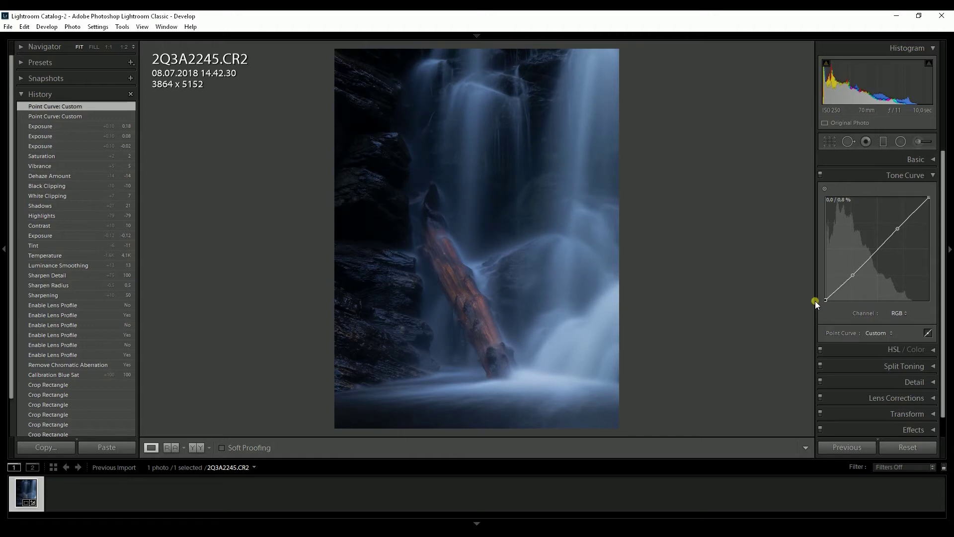
drag(816, 304, 827, 303)
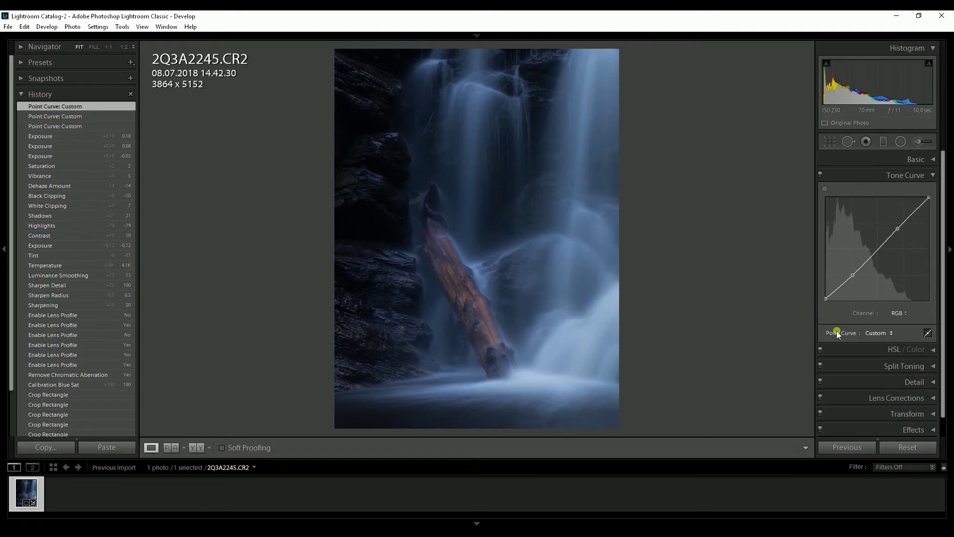
Lift the black point of the blue channel's tone curve to 2.0 % to tint the shadows blue
click(903, 318)
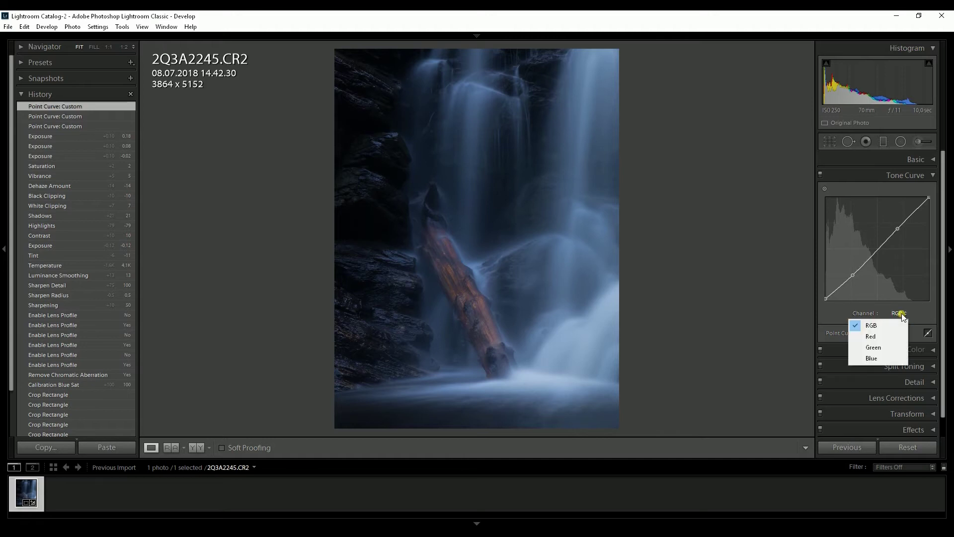
click(882, 357)
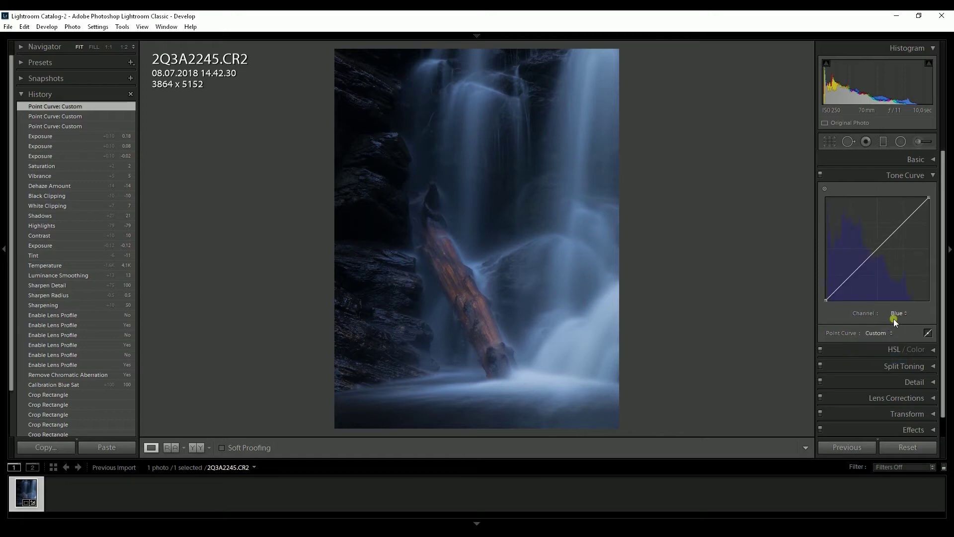
click(824, 300)
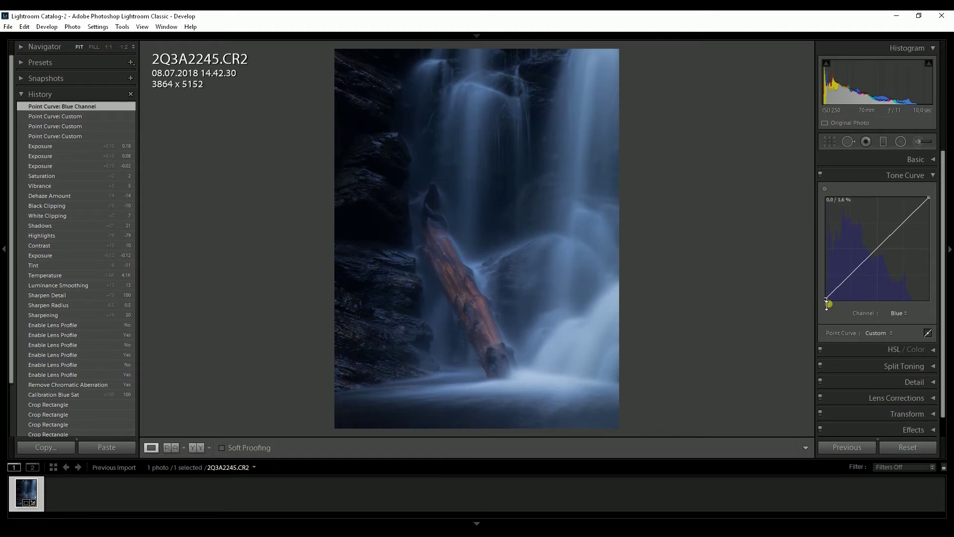
drag(822, 299, 817, 301)
click(826, 302)
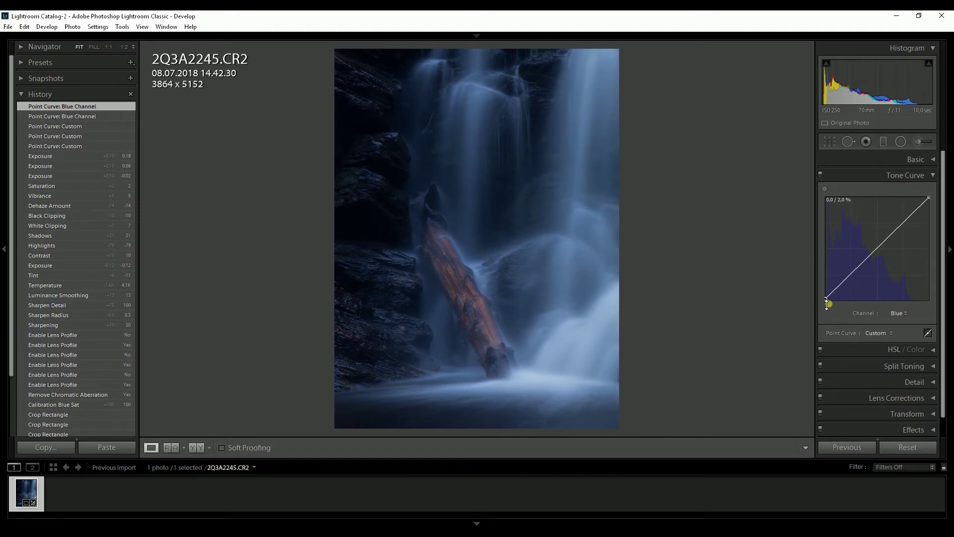
click(934, 176)
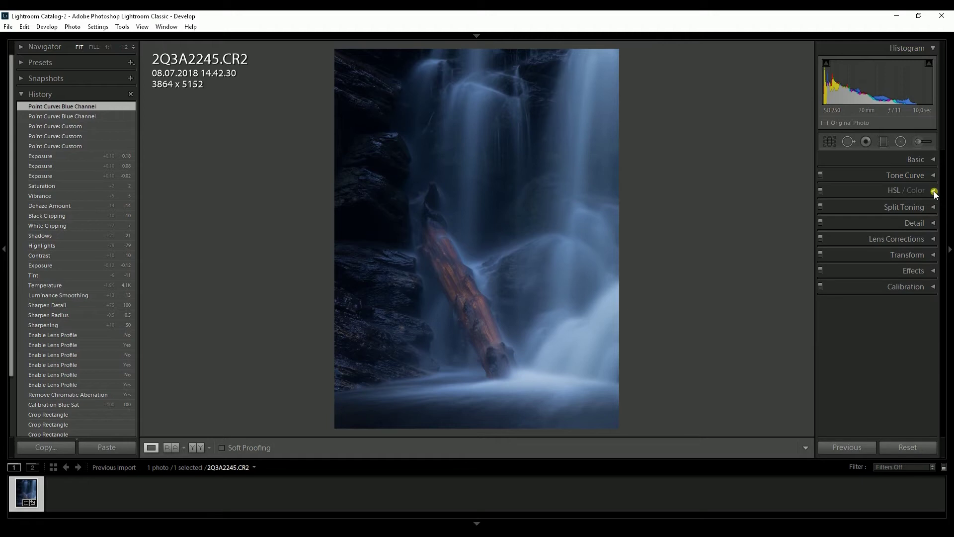
Adjust the blues in HSL to hue -7, saturation +16 and luminance +7
click(934, 192)
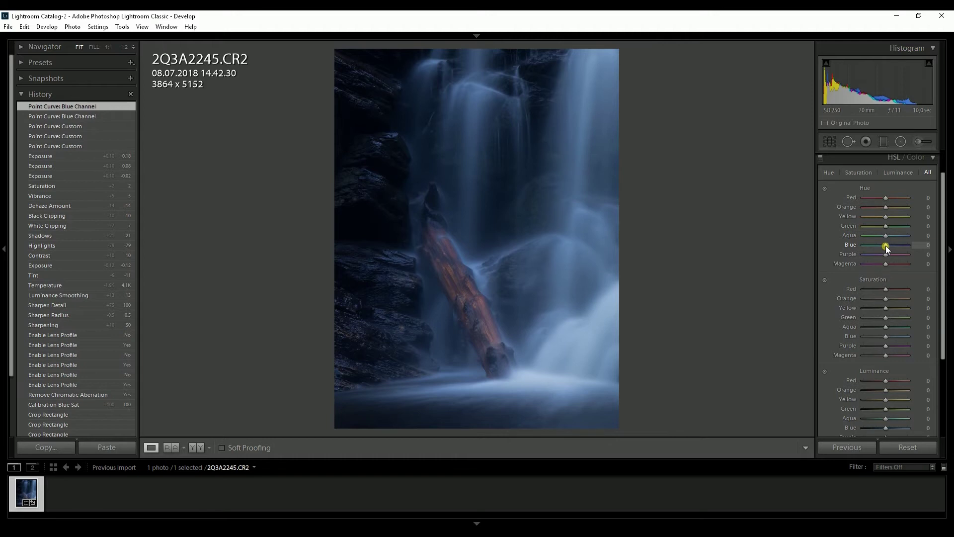
key(Down)
key(Down)
key(Down)
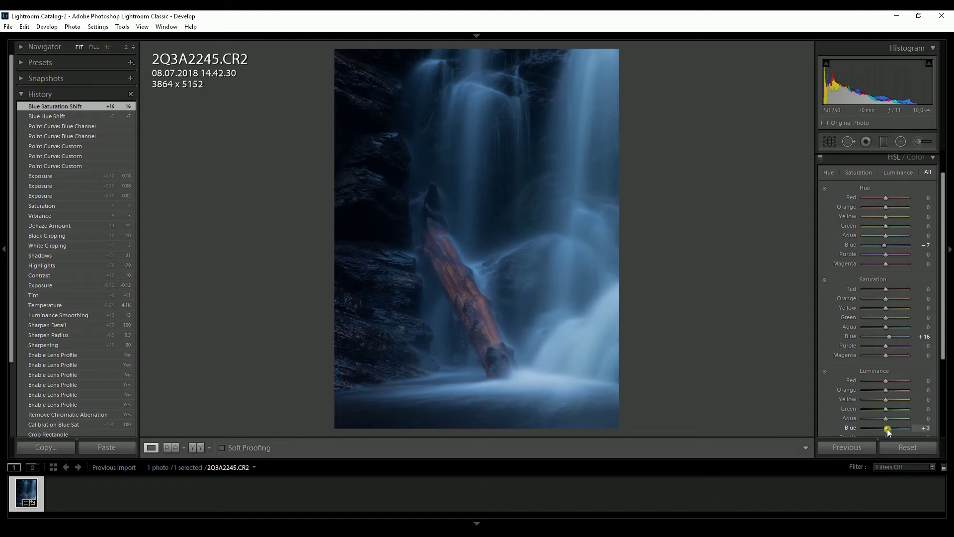
drag(889, 429, 889, 429)
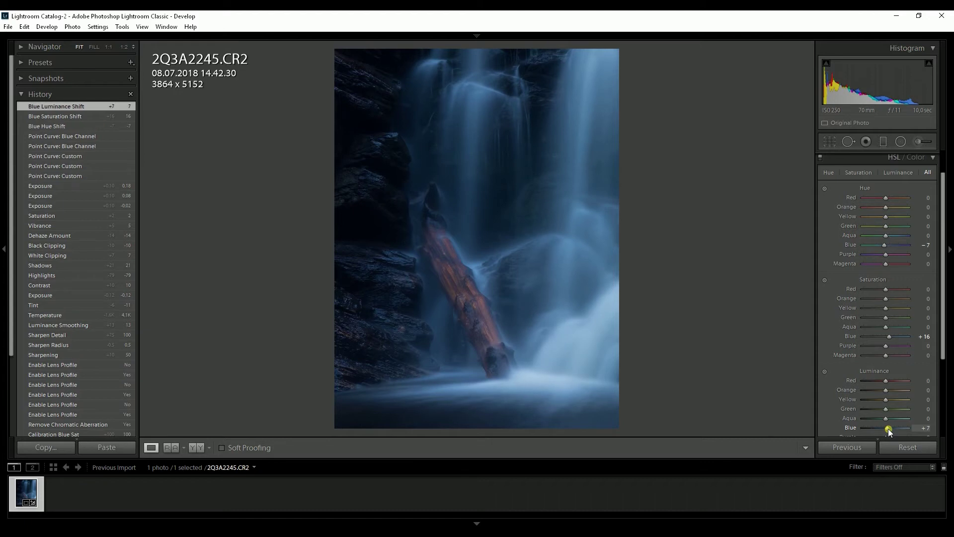
click(933, 158)
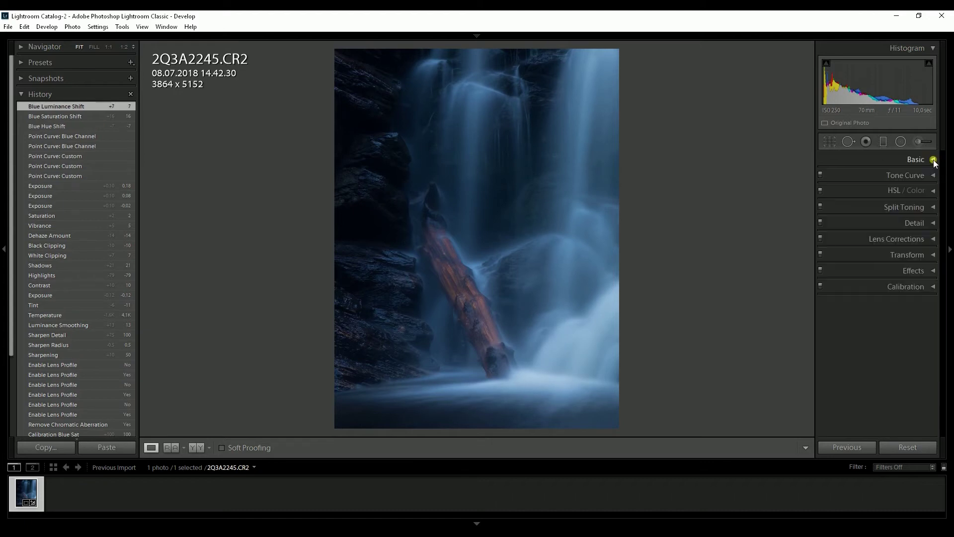
Split-tone the highlights with hue 201 and saturation 8, and the shadows with hue 223 and saturation 8
click(932, 208)
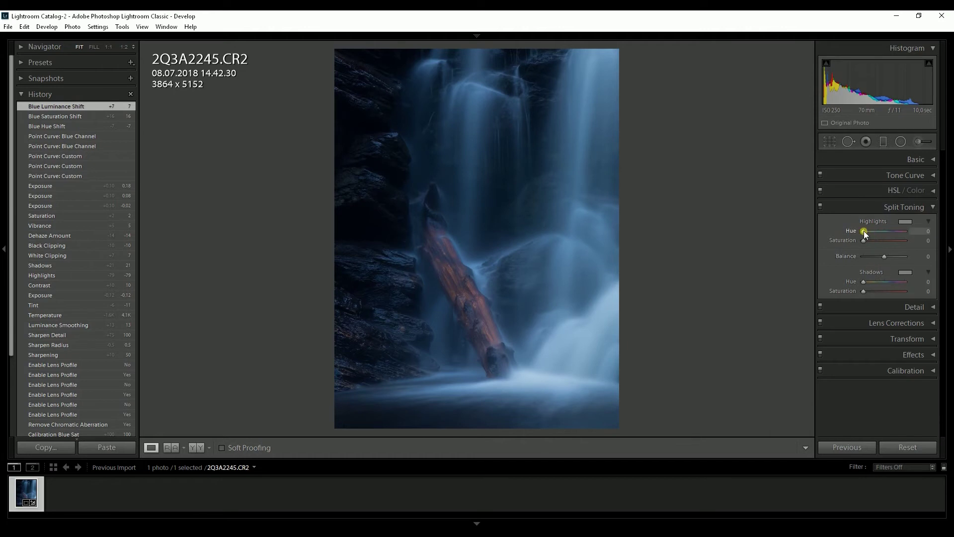
drag(866, 231, 888, 234)
drag(887, 232, 887, 233)
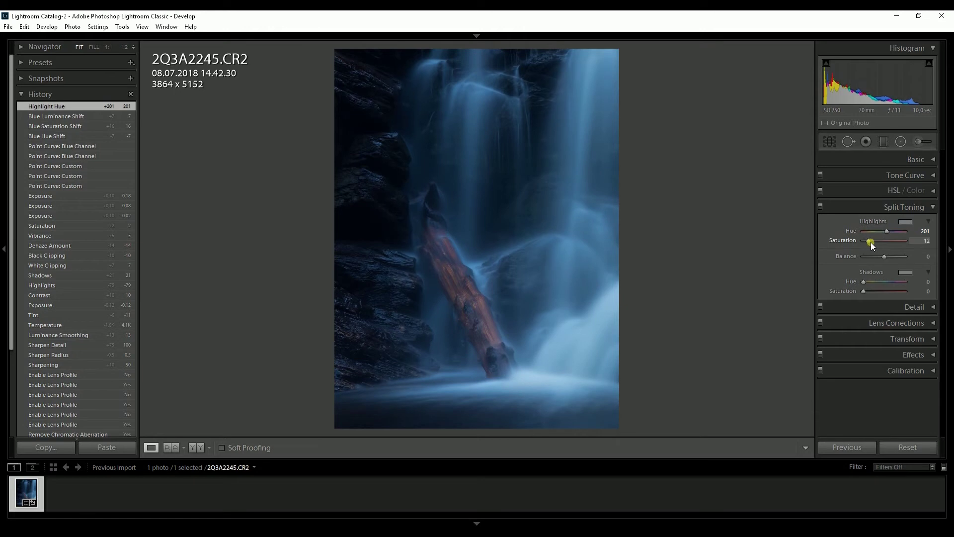
drag(871, 243, 870, 245)
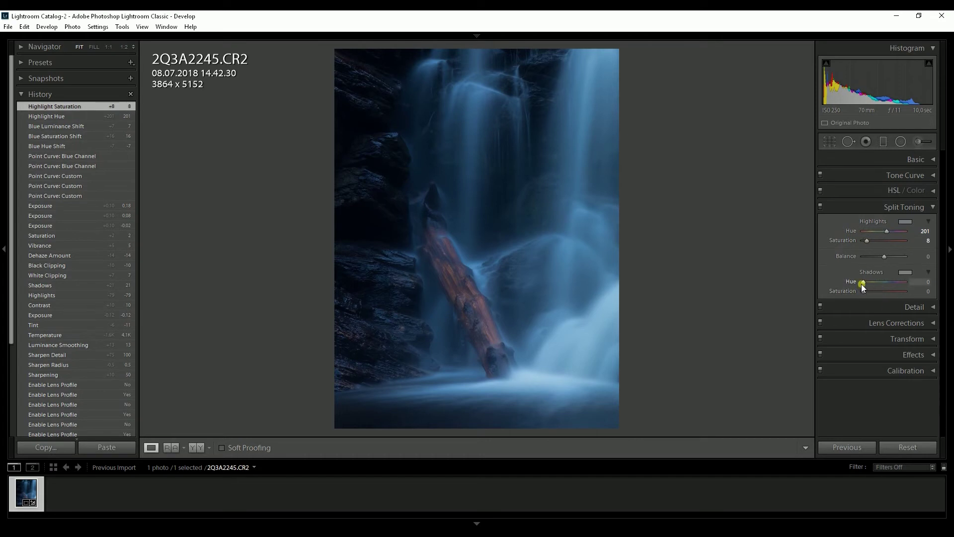
drag(863, 282, 888, 283)
drag(889, 282, 889, 282)
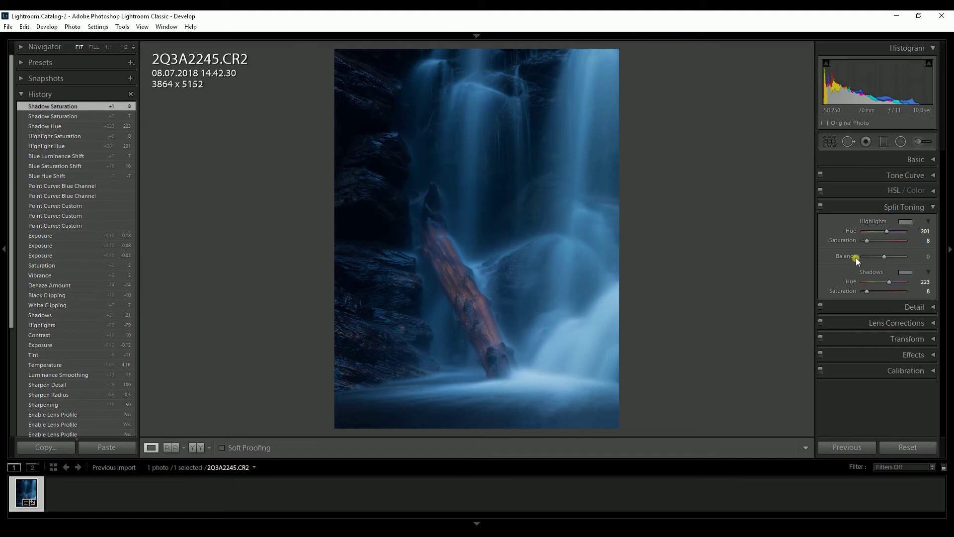
click(932, 209)
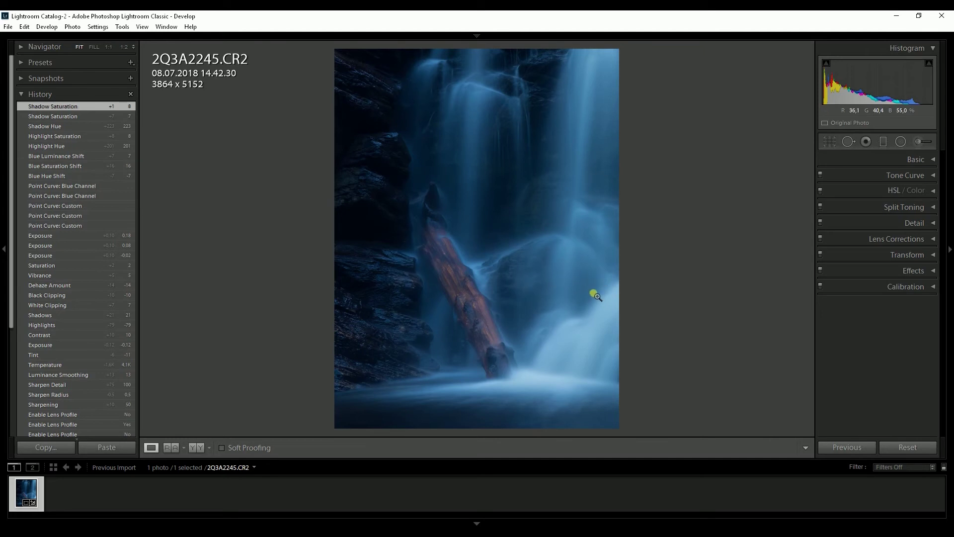
Add a slightly tilted graduated filter over the water at the photo's bottom, with its exposure at -0.26
click(883, 142)
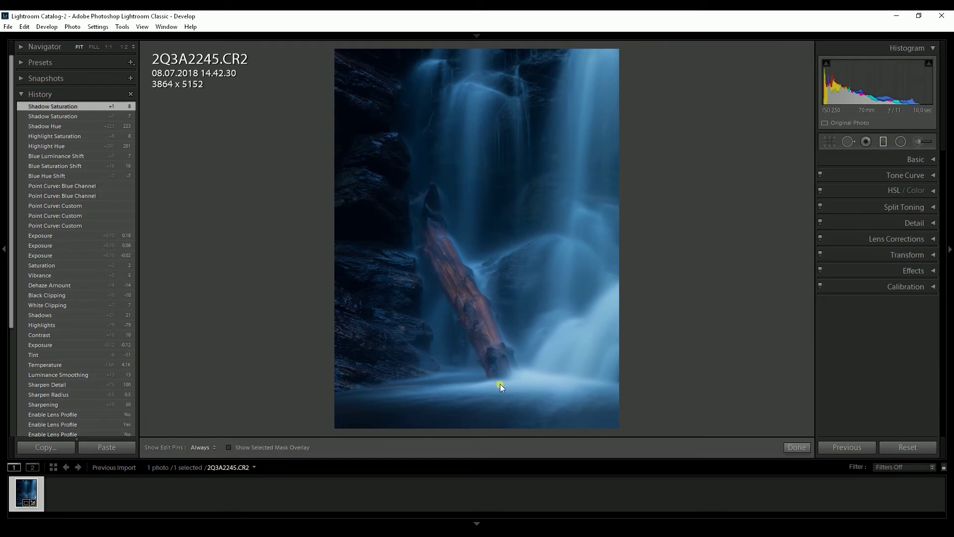
drag(441, 411, 458, 421)
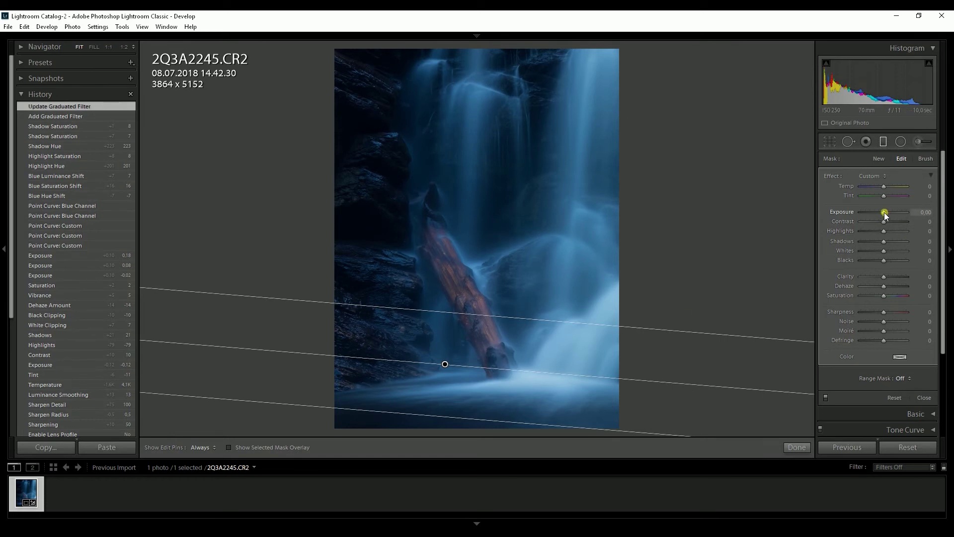
drag(884, 213, 883, 212)
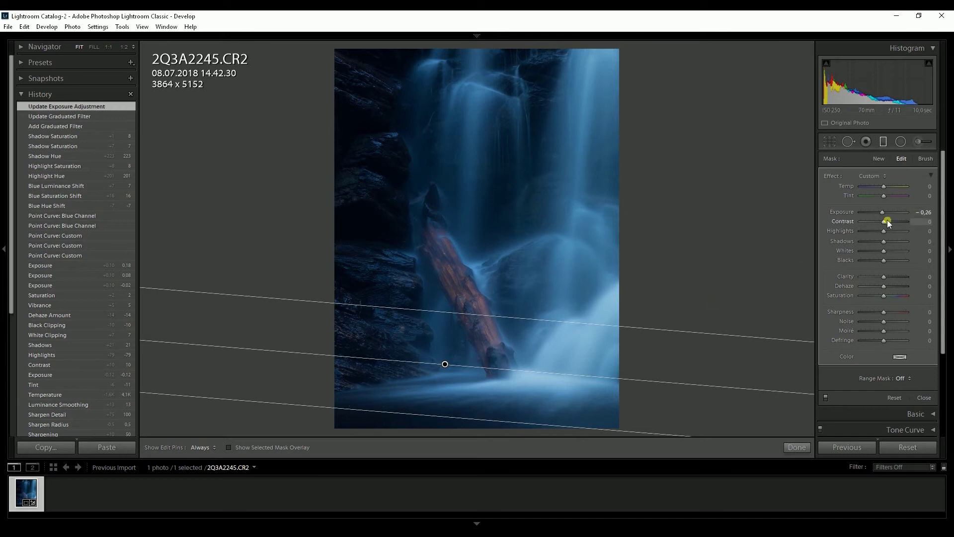
click(797, 447)
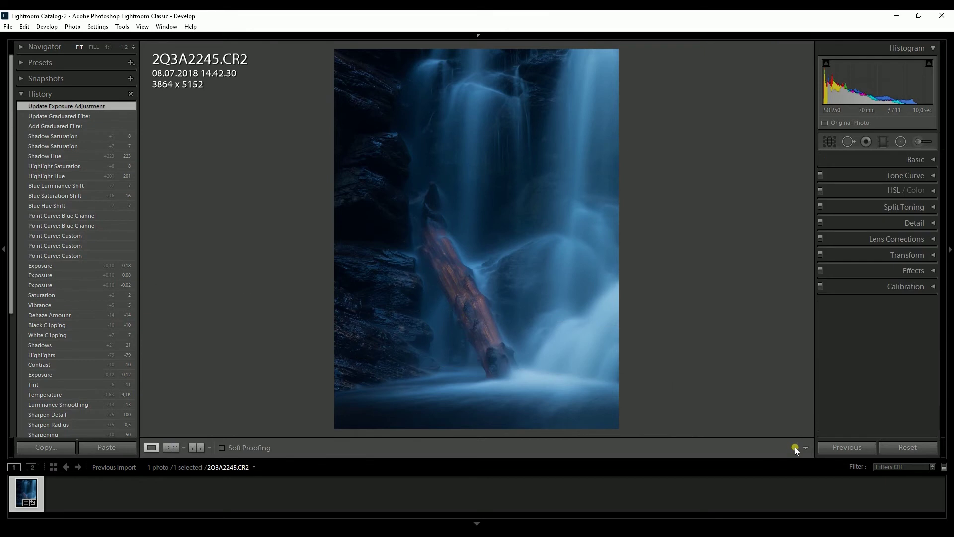
Add a second graduated filter from the photo's left edge over the dark rocks, and shift it left so its centre line clears the log
click(884, 143)
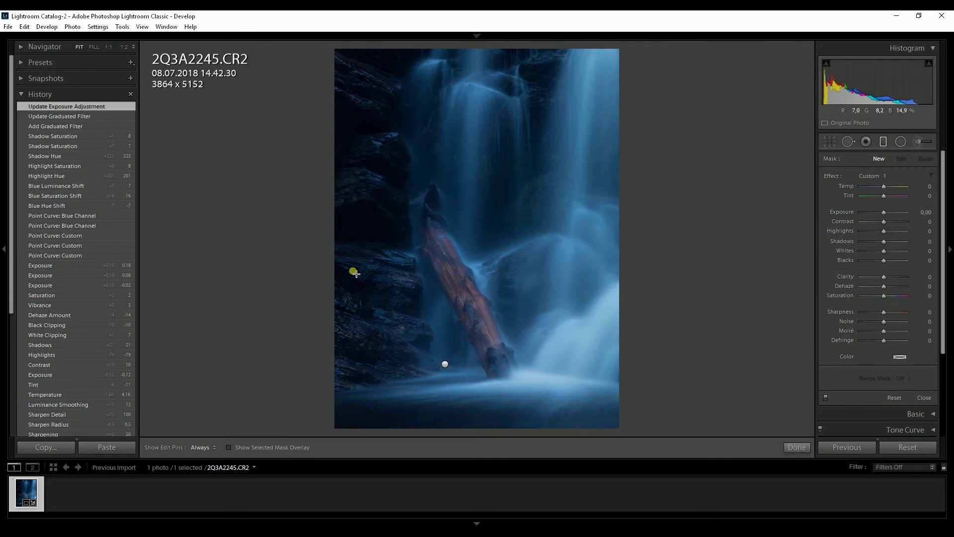
drag(335, 272, 549, 241)
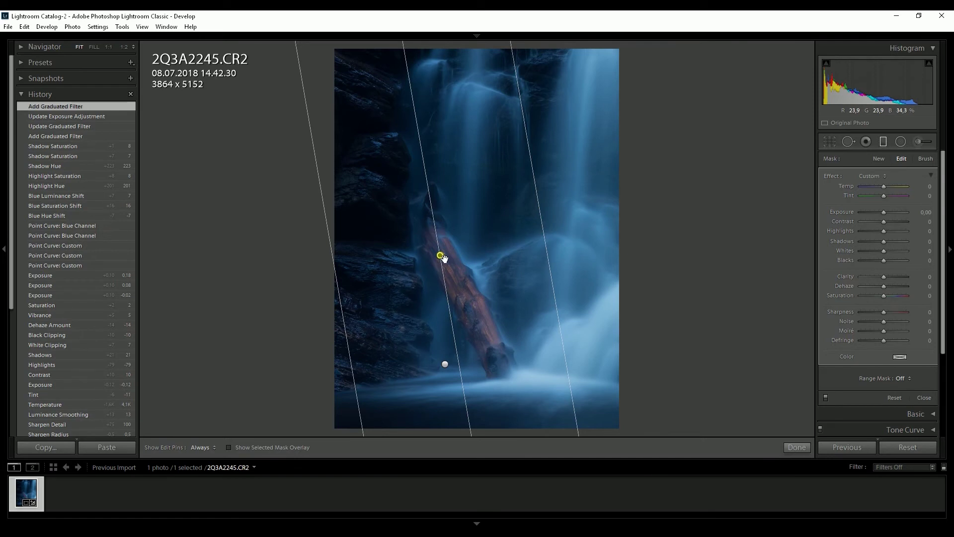
mouse_move(441, 256)
drag(443, 261, 435, 263)
mouse_move(436, 263)
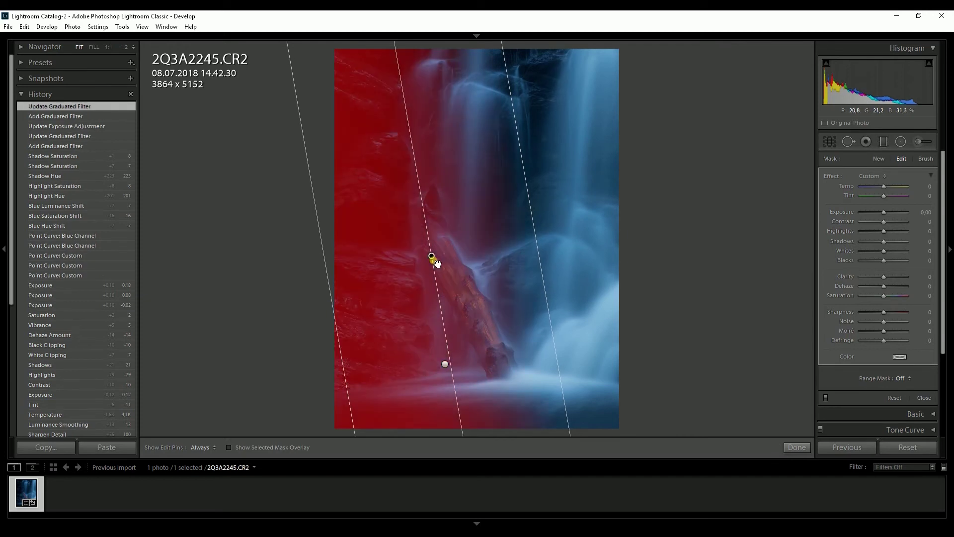
drag(437, 263, 428, 262)
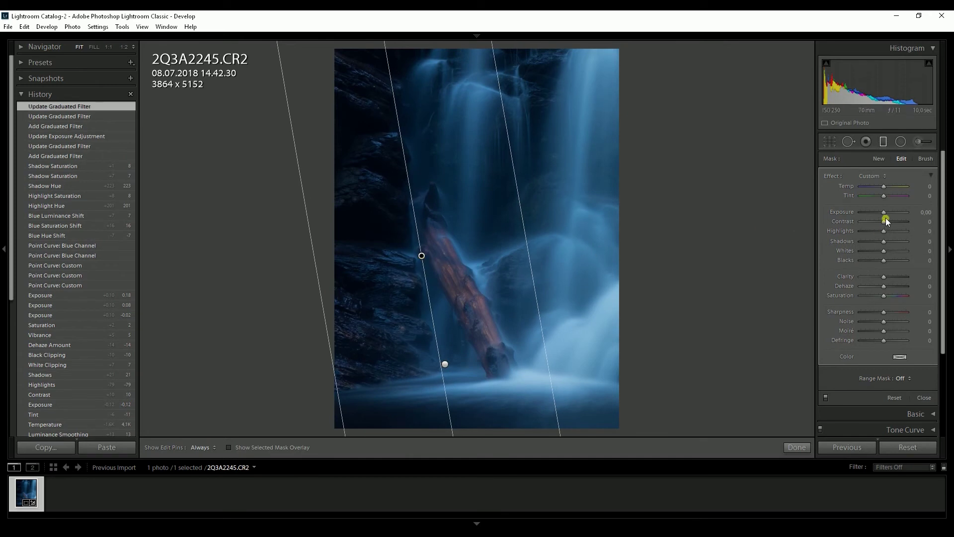
Set the rock-side graduated filter to exposure -0.96, highlights -24 and shadows 20, and shift it farther left off the log
drag(883, 212, 878, 212)
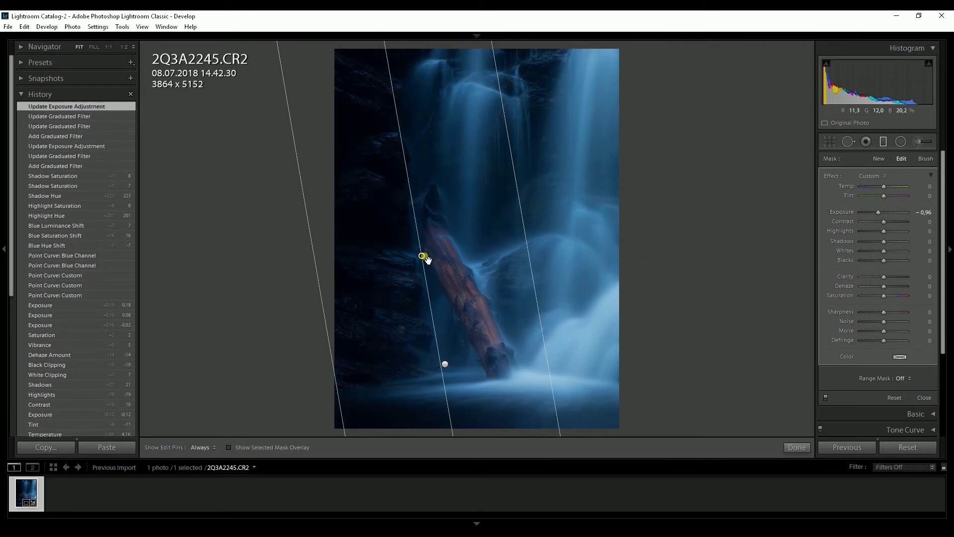
drag(421, 257, 400, 270)
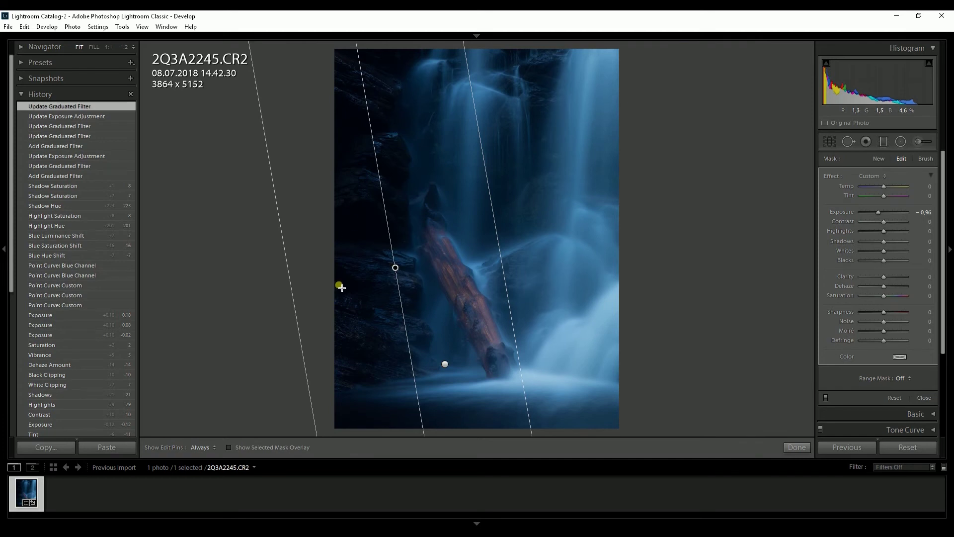
drag(883, 235, 879, 228)
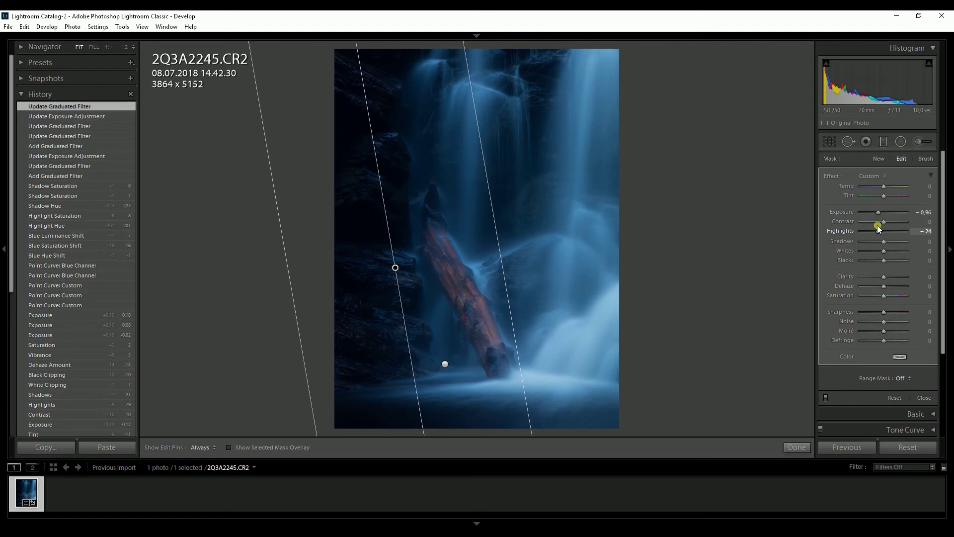
drag(878, 228, 887, 246)
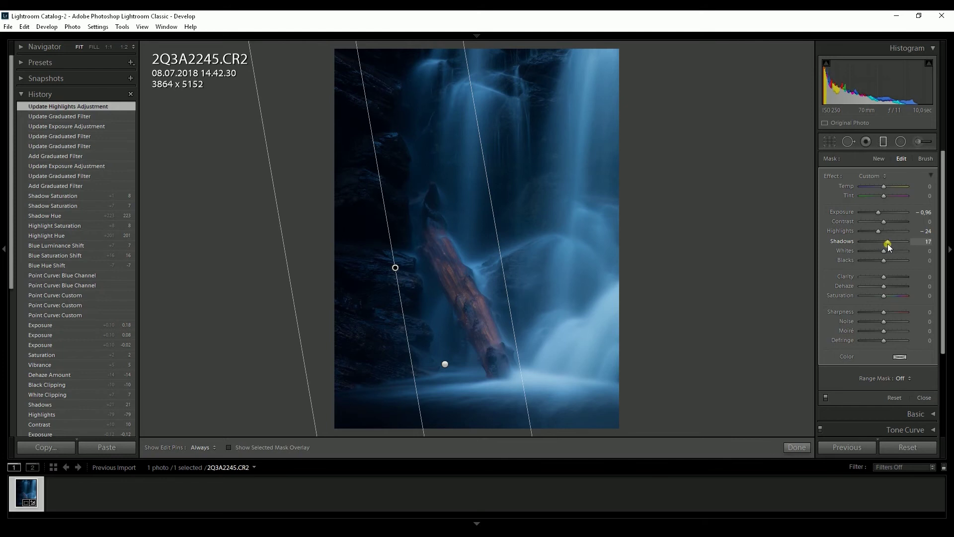
drag(888, 245, 887, 245)
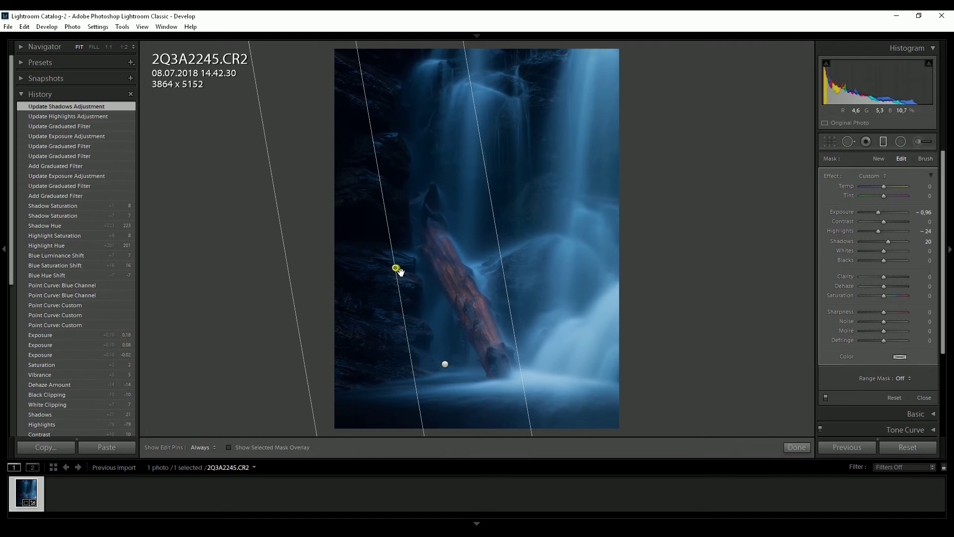
mouse_move(395, 268)
drag(400, 272, 395, 271)
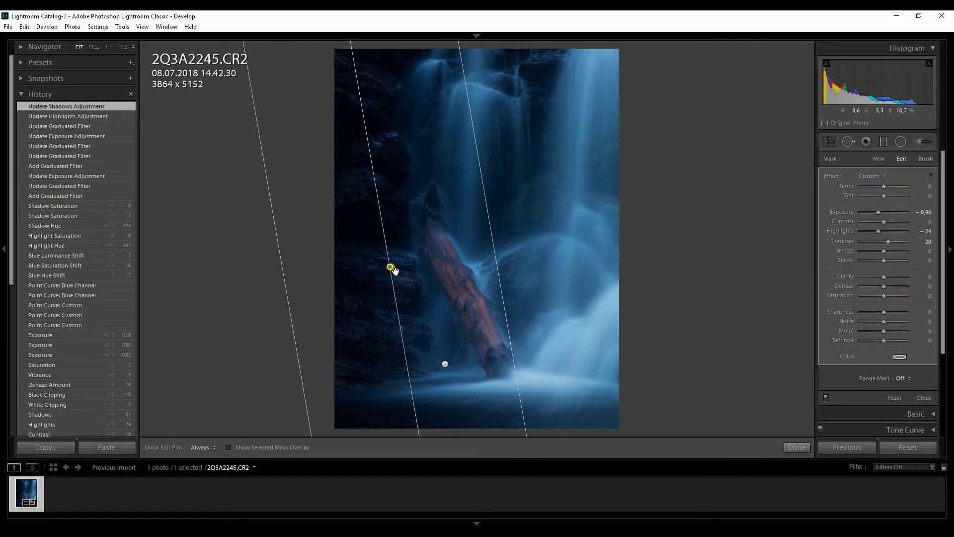
drag(395, 271, 395, 271)
mouse_move(395, 270)
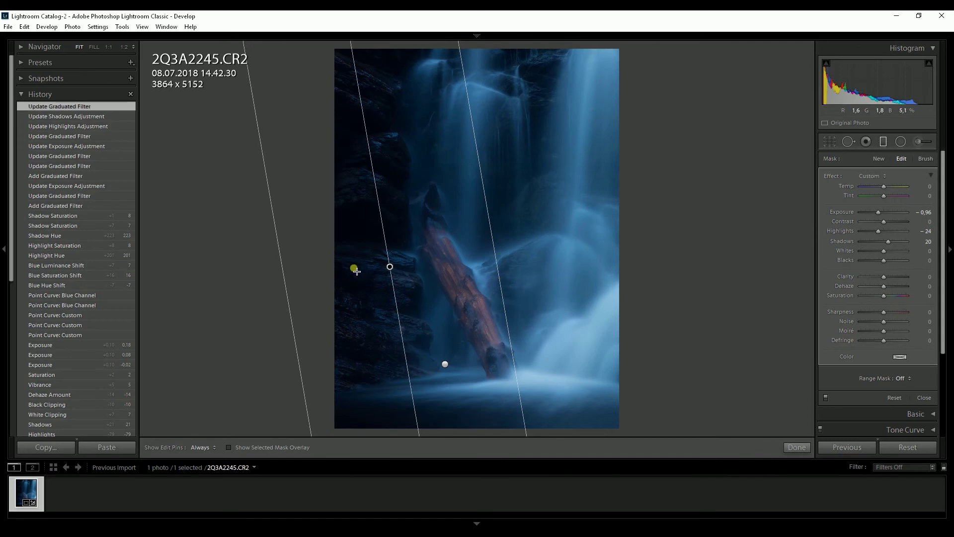
Duplicate the graduated filter over the dark rocks and narrow the copy's gradient toward the photo's left edge
right_click(392, 268)
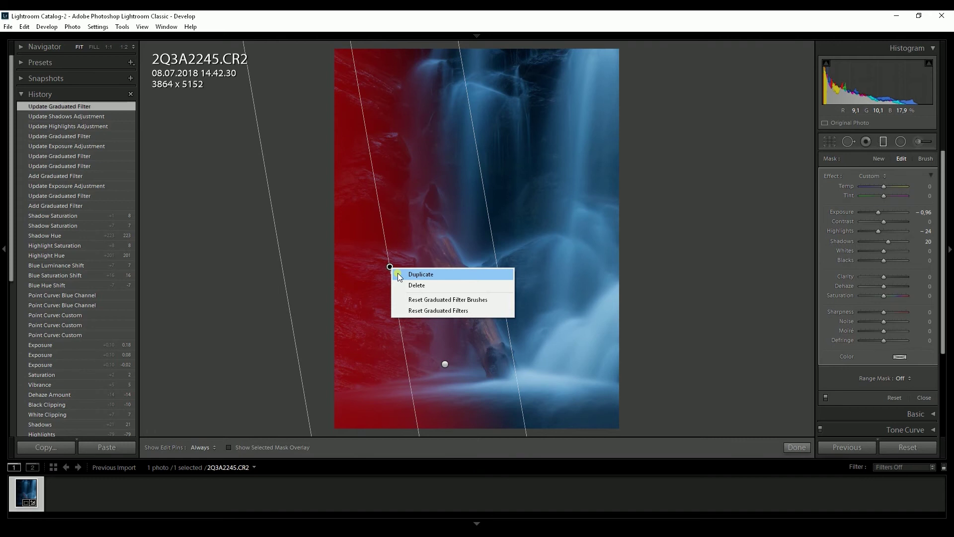
click(398, 274)
drag(412, 280, 465, 256)
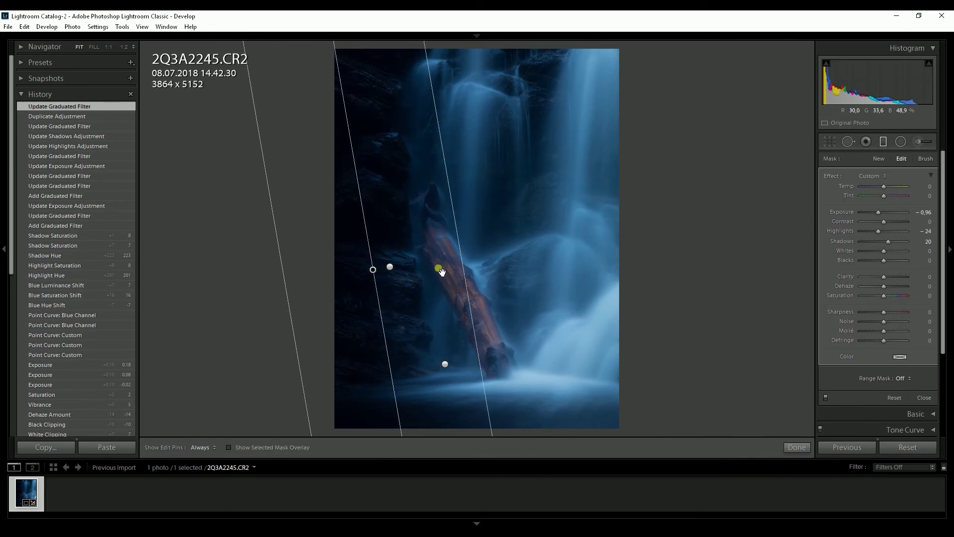
mouse_move(374, 272)
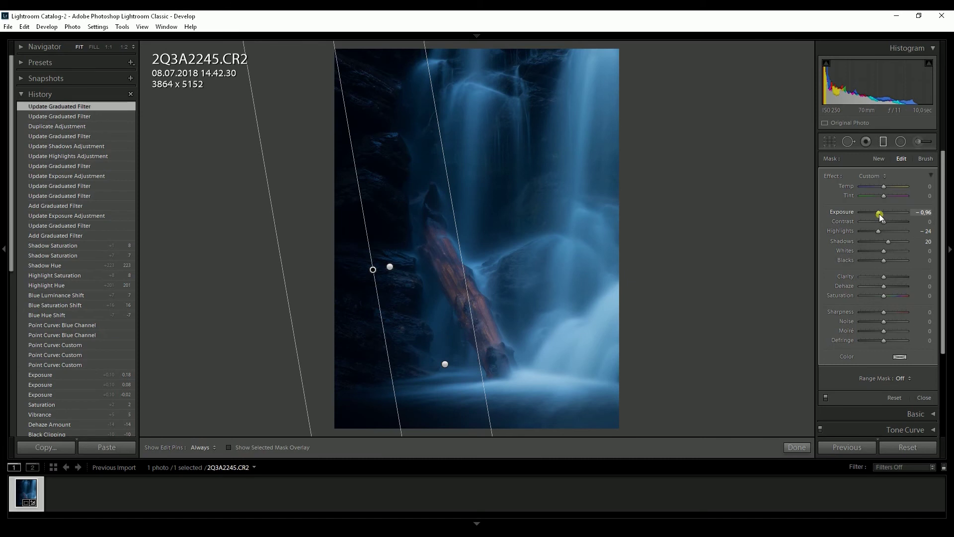
Set the duplicated filter's exposure to -0.78, reset its highlights to 0, and nudge it slightly left
drag(880, 214, 880, 214)
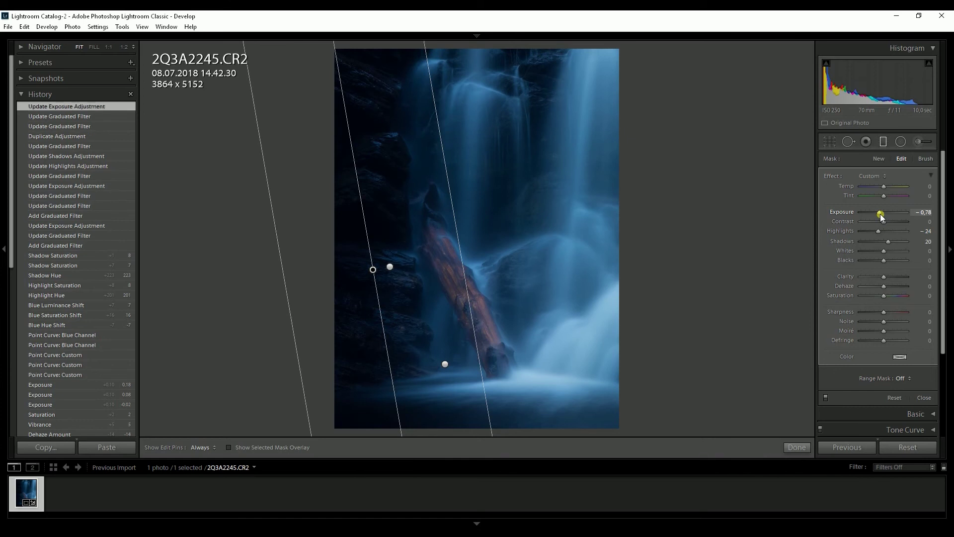
double_click(843, 231)
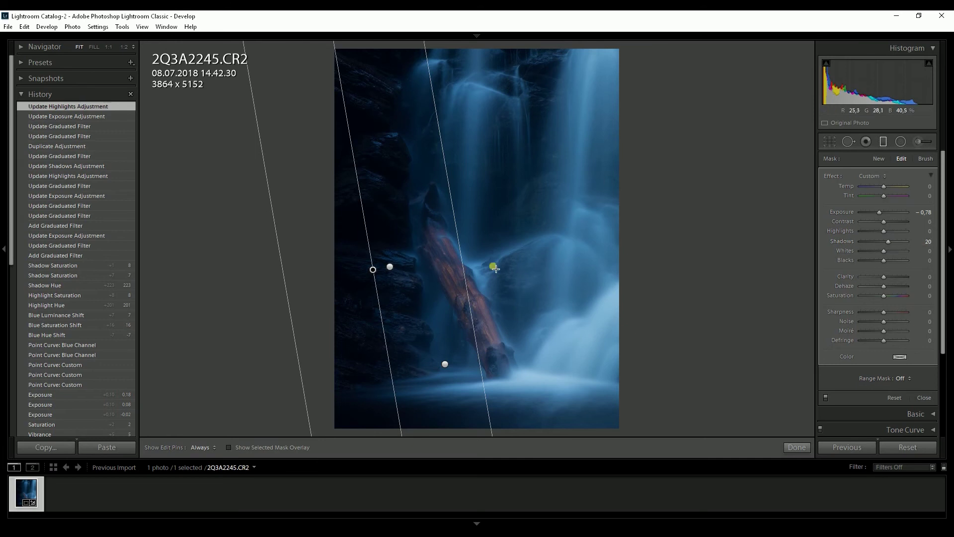
drag(378, 274, 376, 274)
drag(881, 210, 881, 213)
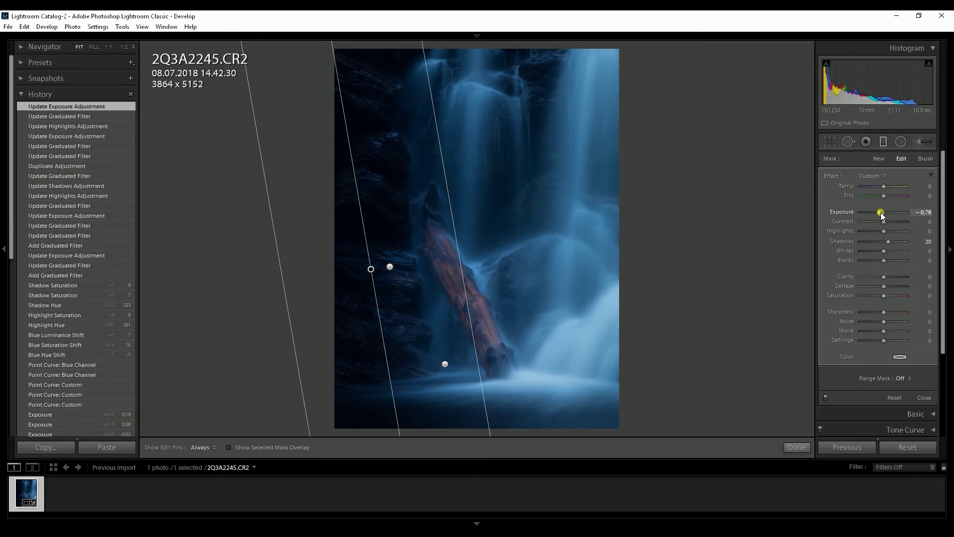
click(798, 447)
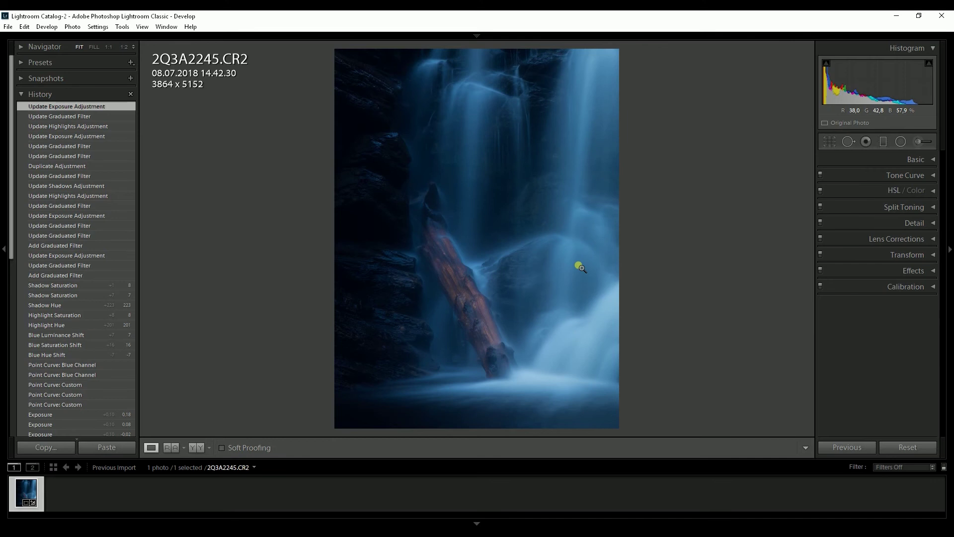
Add a graduated filter rising from the photo's bottom, tilted upward to the right, with its centre line crossing the log's lower end
click(884, 141)
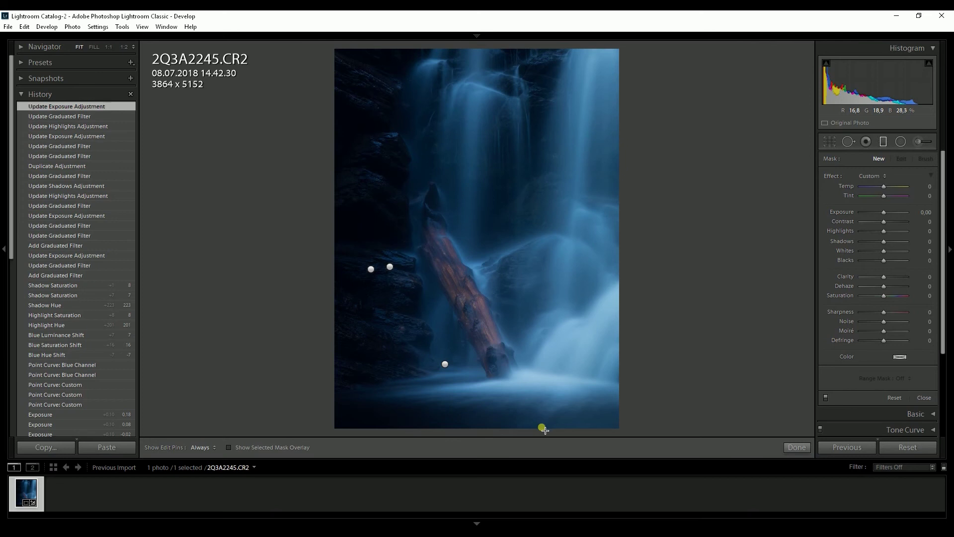
drag(534, 400, 514, 267)
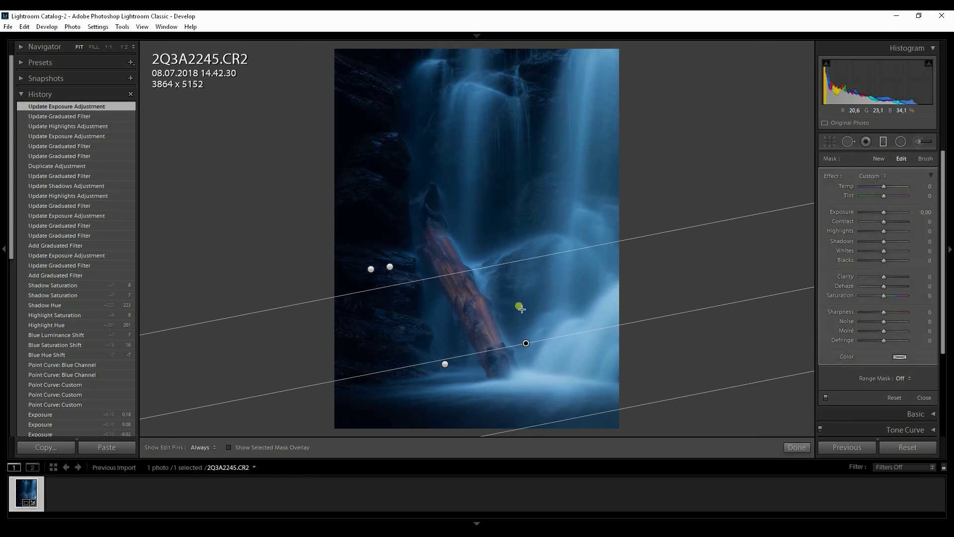
mouse_move(531, 350)
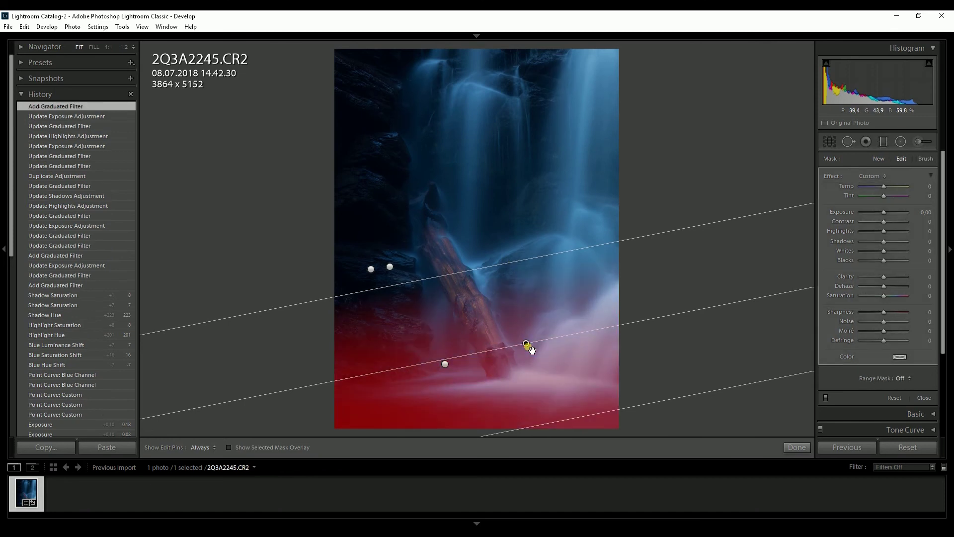
drag(531, 350, 533, 363)
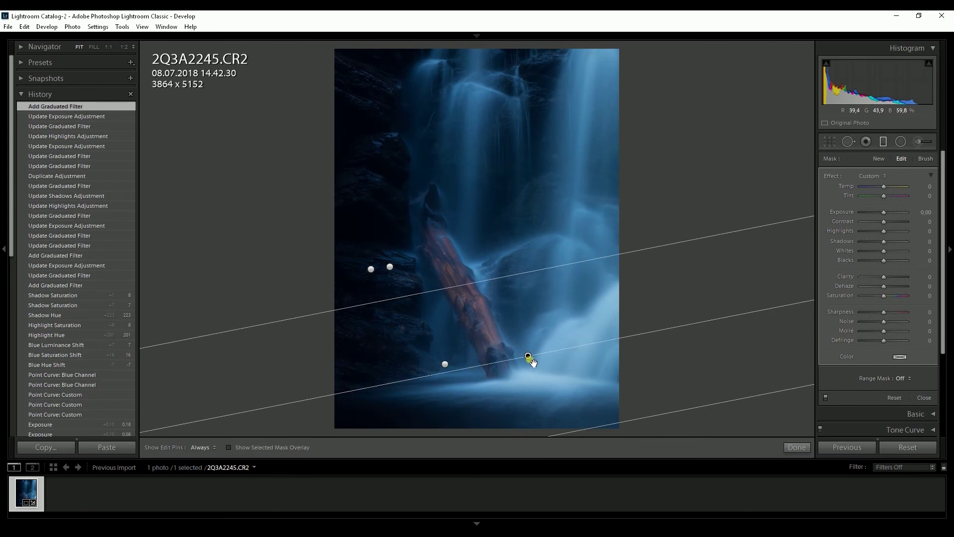
drag(533, 362, 533, 363)
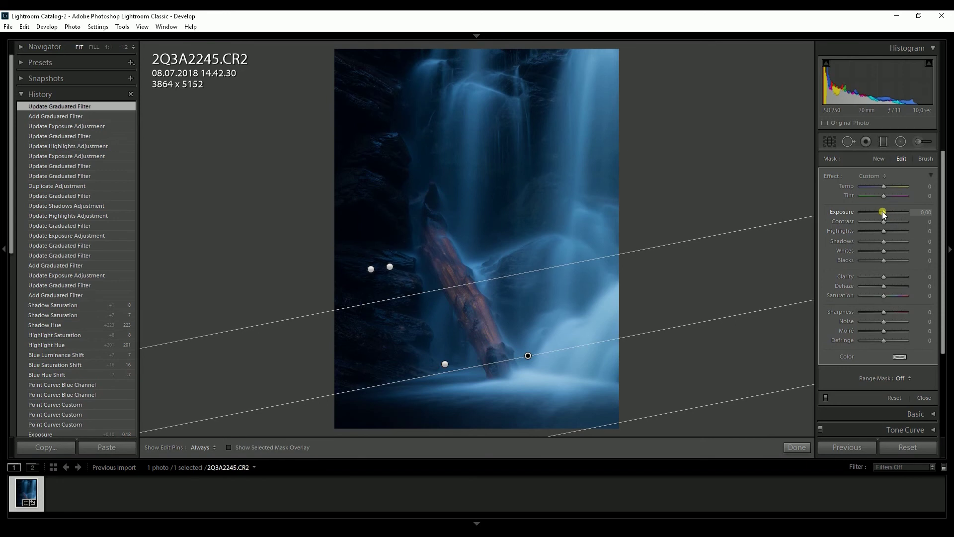
Set the new bottom graduated filter's exposure to -0.26 and raise its shadows slightly
drag(881, 211, 881, 211)
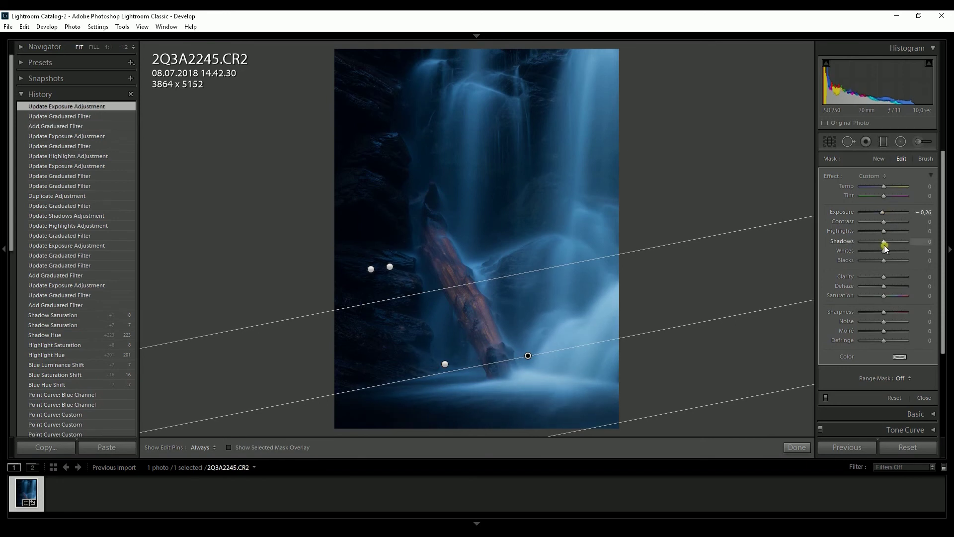
drag(883, 243, 886, 243)
drag(885, 243, 884, 243)
click(797, 448)
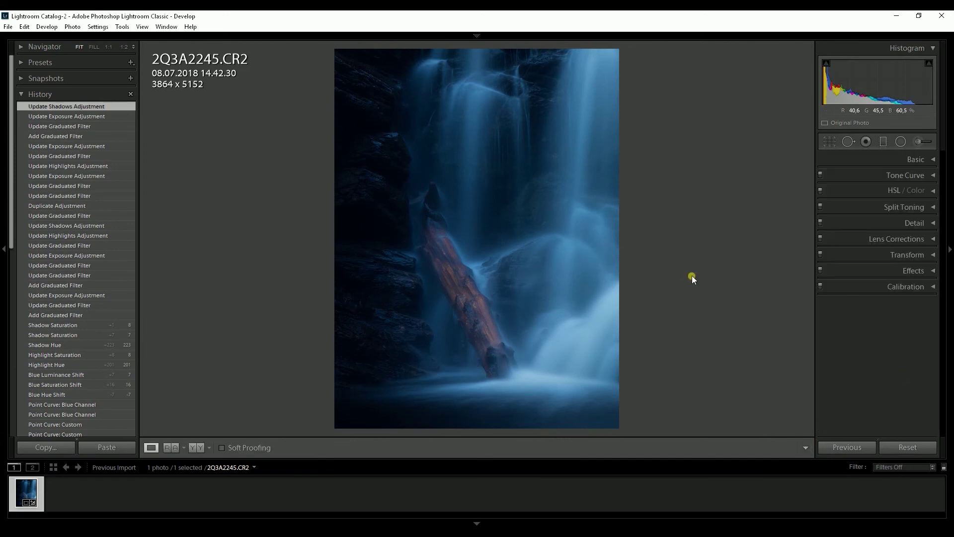
Add a near-vertical graduated filter from the photo's right edge over the waterfall, and shift it slightly right
click(883, 142)
drag(627, 262, 454, 247)
drag(545, 257, 556, 308)
Set the right-side graduated filter's exposure to -0.70 and its shadows to 20
click(884, 212)
drag(884, 212, 880, 212)
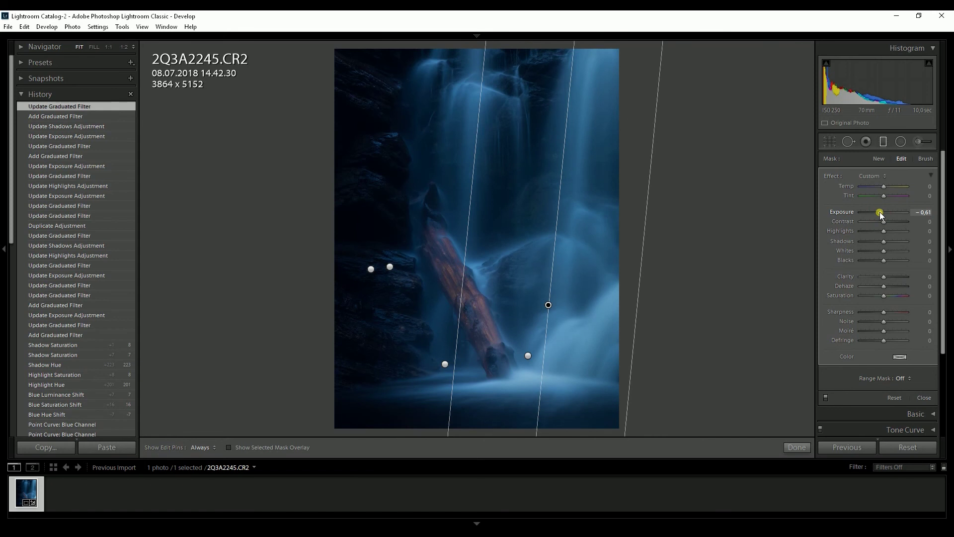
drag(880, 211, 878, 211)
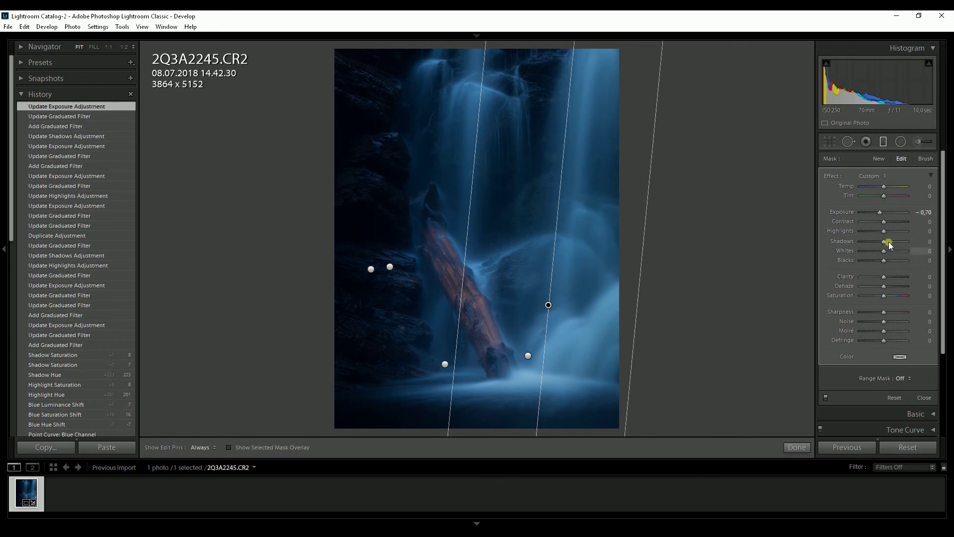
drag(884, 243, 887, 244)
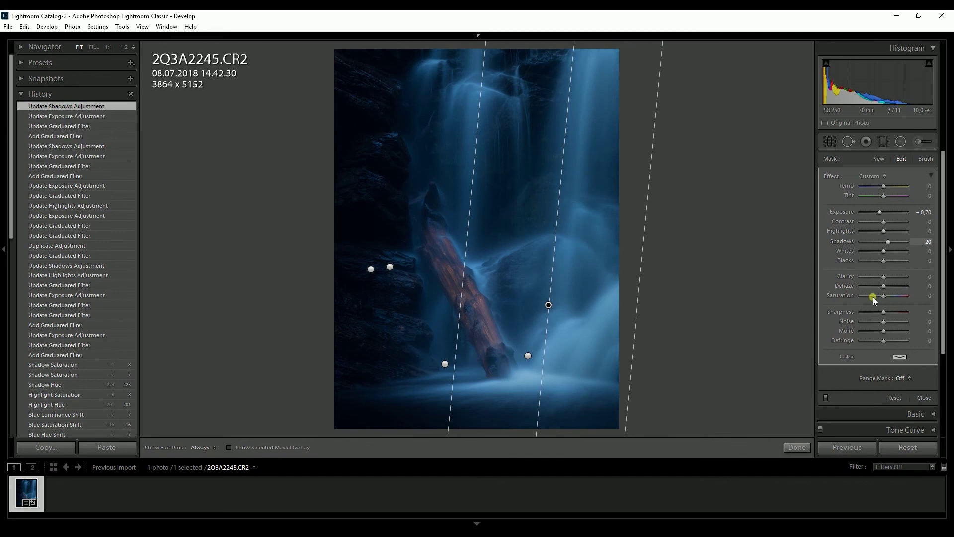
click(797, 447)
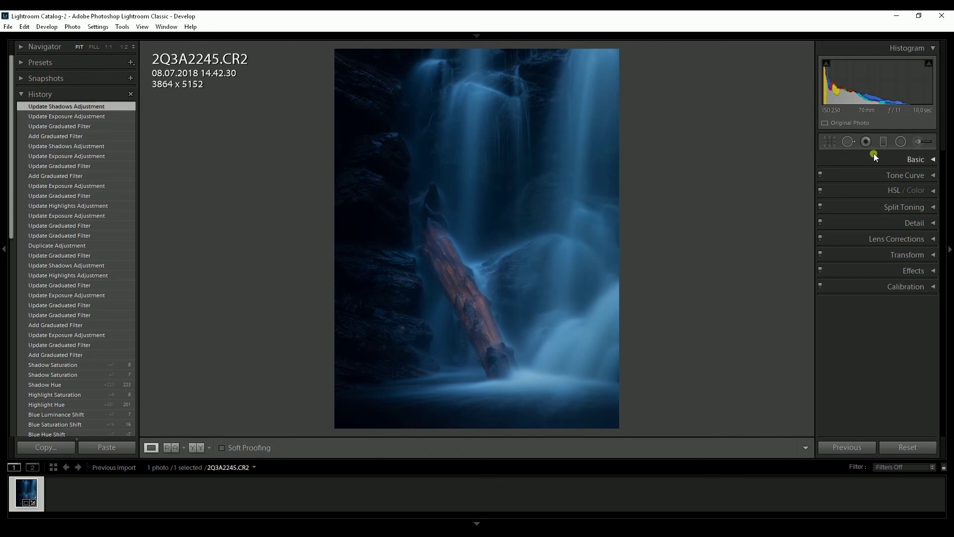
Add a large radial filter centred on the upper waterfall, and rotate it so its lower end reaches the log's base
click(900, 143)
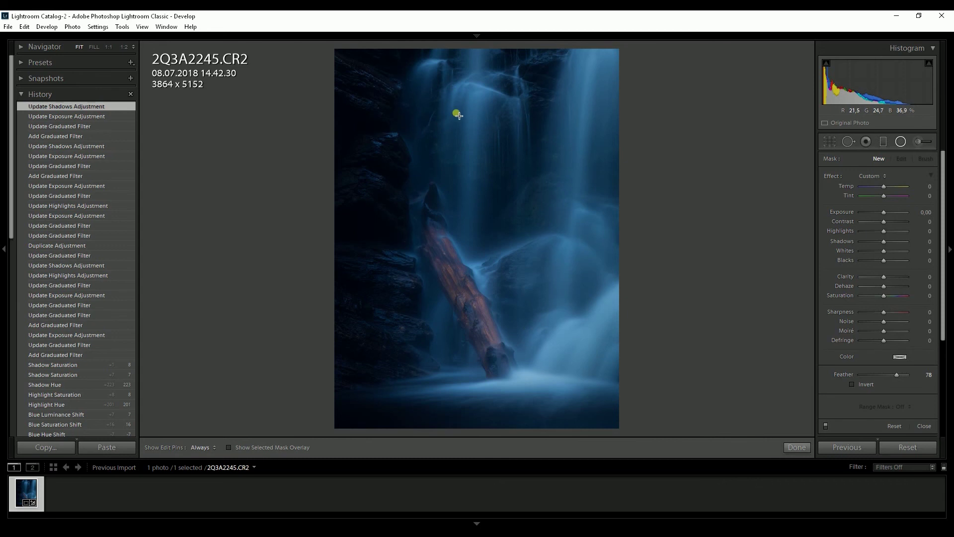
drag(467, 109, 598, 358)
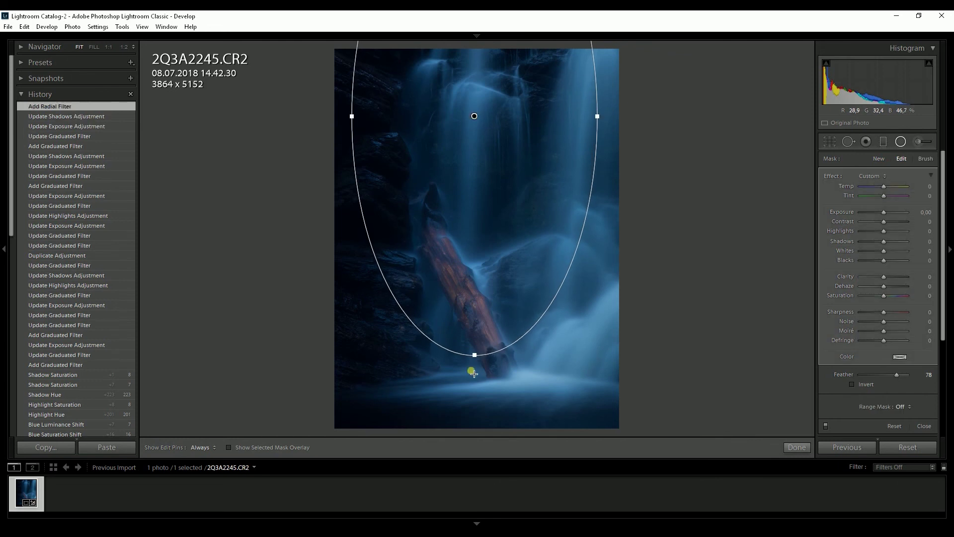
drag(487, 371, 519, 370)
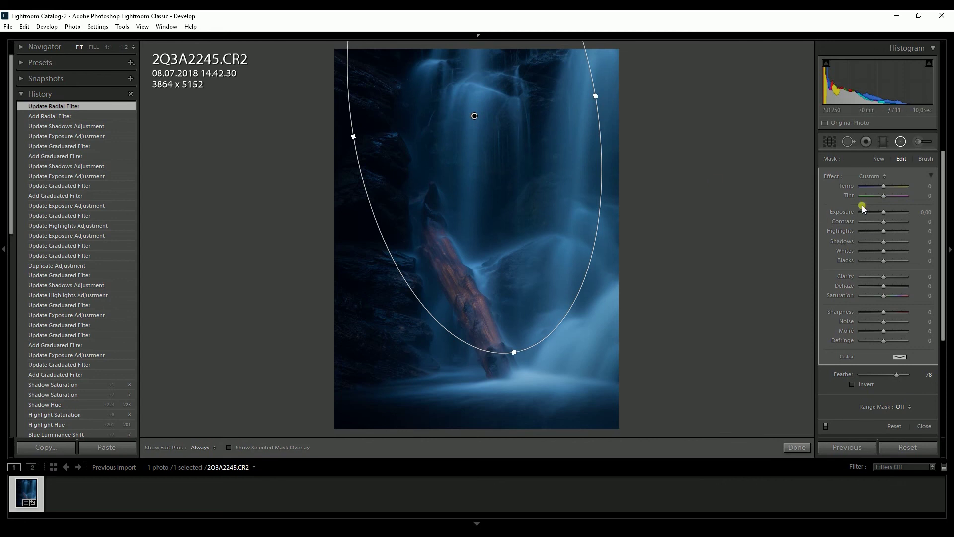
Invert the radial filter's mask so it affects the inside, and set its exposure to 0.52
drag(883, 213, 888, 217)
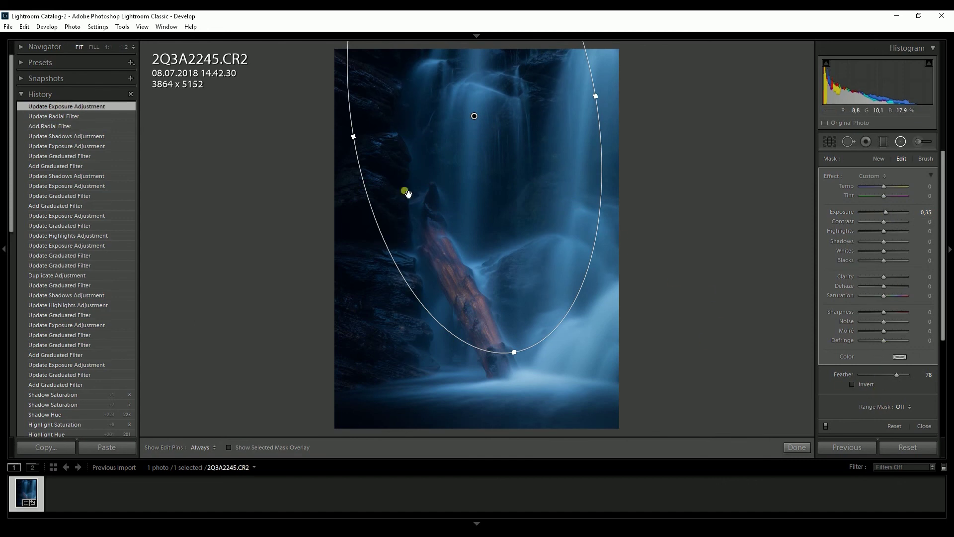
click(852, 386)
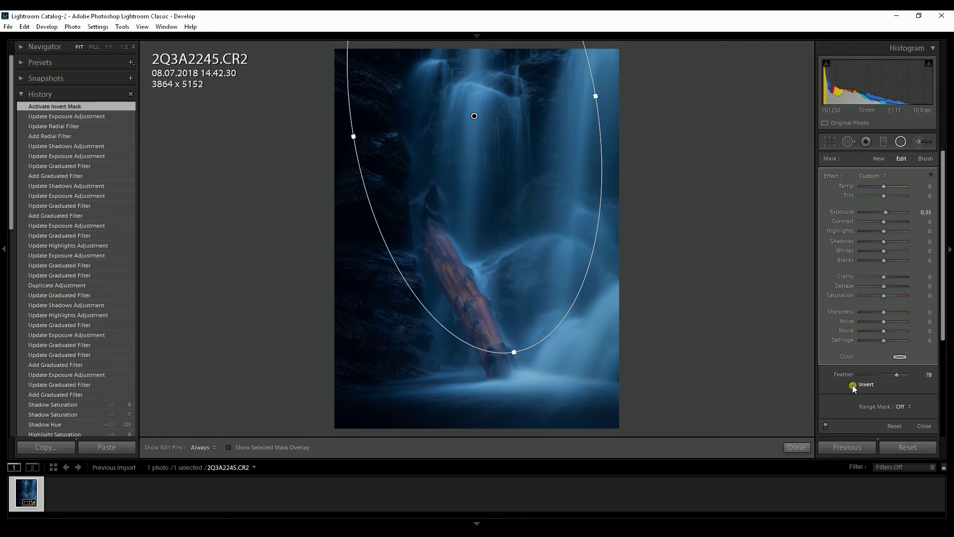
click(853, 385)
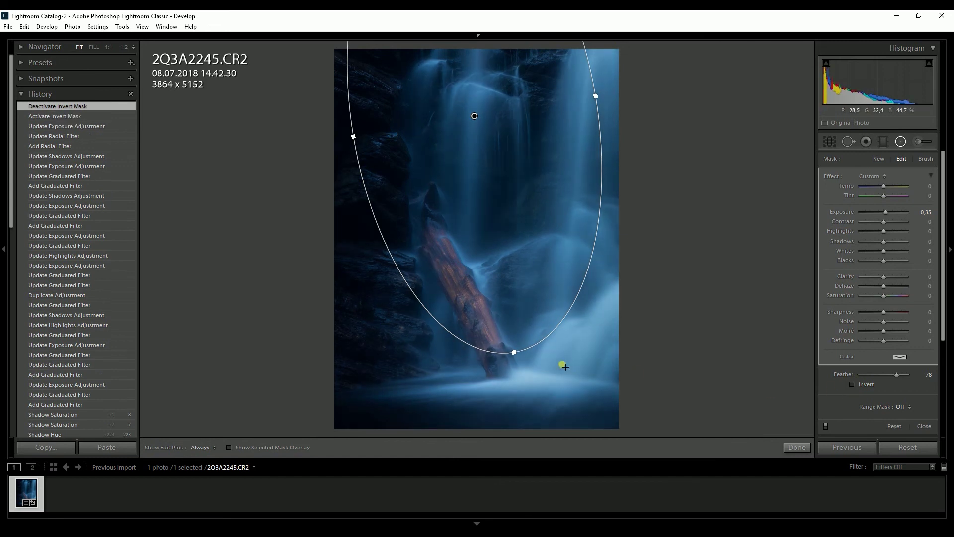
click(854, 385)
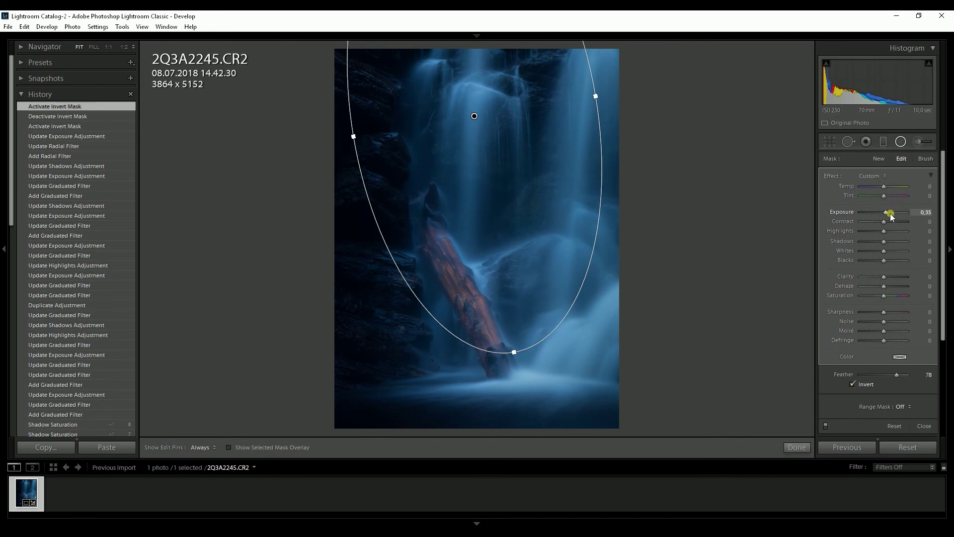
drag(887, 212, 888, 214)
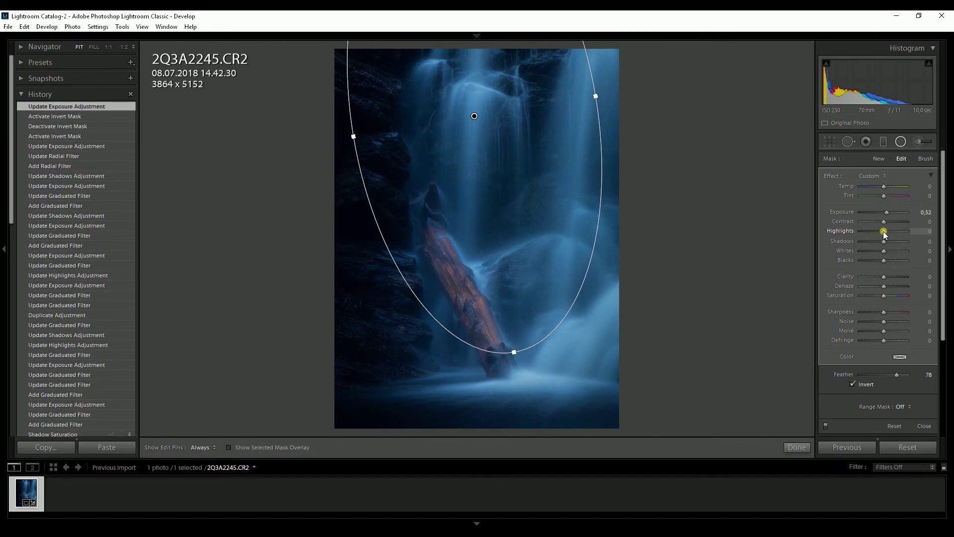
Set the radial filter's highlights to 28 and shadows to 11, and lower its dehaze slightly
drag(883, 232, 891, 232)
drag(890, 232, 889, 232)
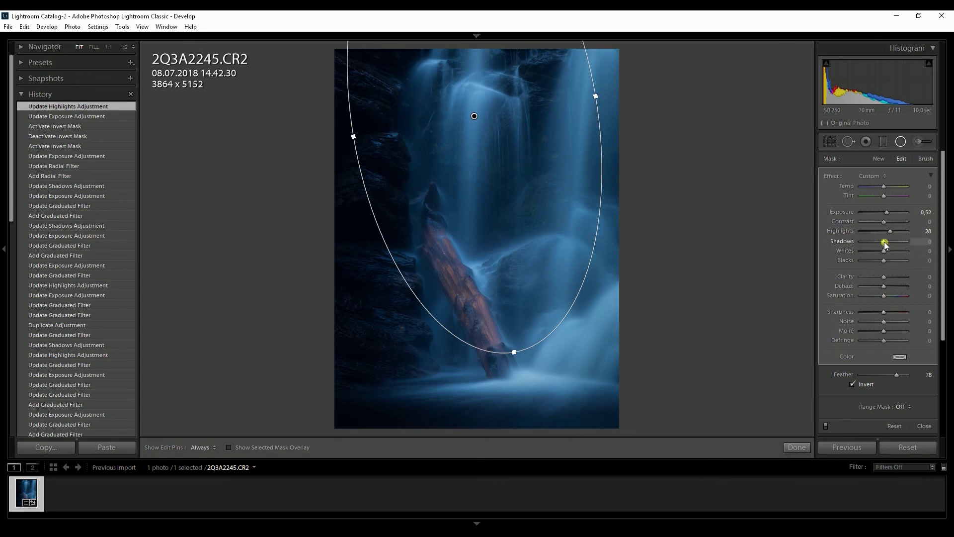
drag(885, 241, 887, 278)
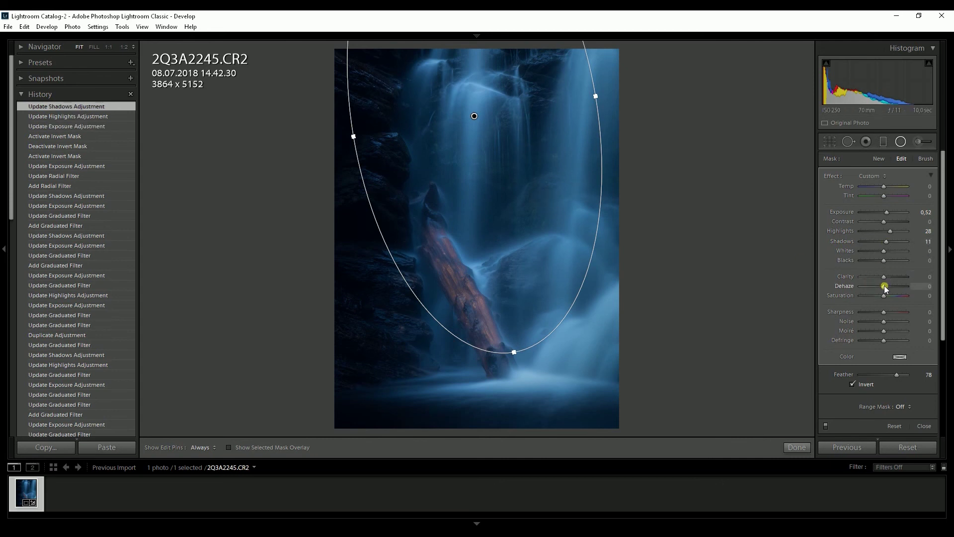
drag(884, 286, 883, 287)
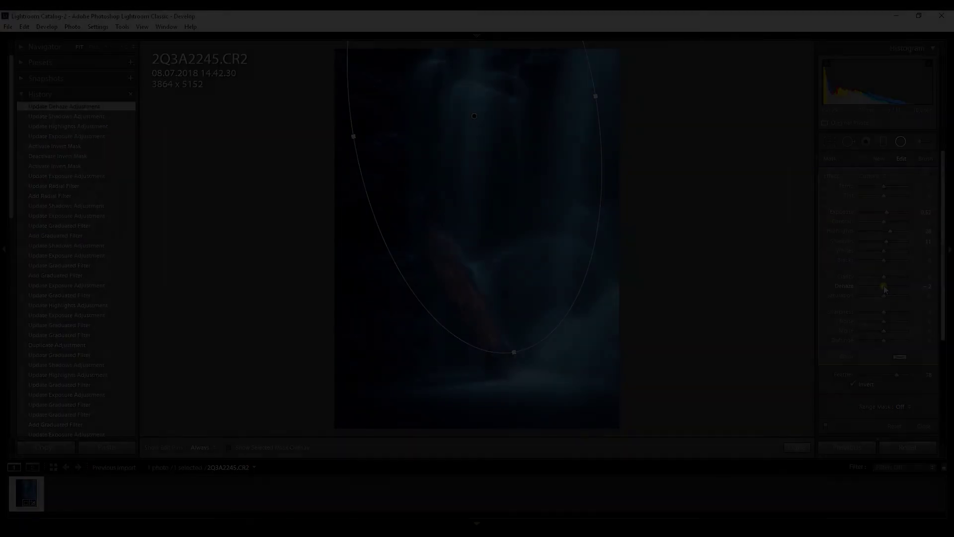